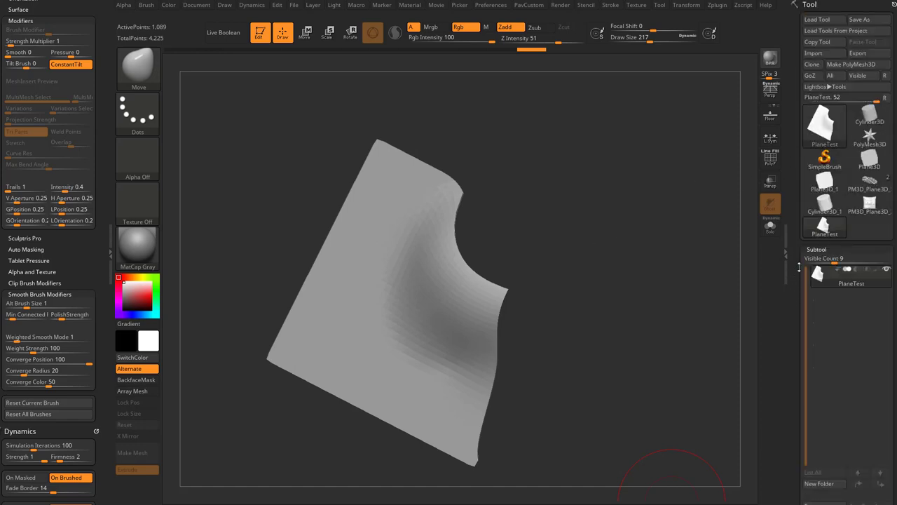
- Switch to the pillow tool PM3D_Plane3D_2 and undo its wrinkle strokes back to the smooth pillow shape
{"action": "left_click", "coordinate": [864, 210]}
{"action": "left_click_drag", "start_coordinate": [648, 253], "coordinate": [659, 257], "text": "shift"}
{"action": "key", "text": "ctrl+z"}
{"action": "key", "text": "ctrl+z"}
{"action": "key", "text": "ctrl+z"}
{"action": "key", "text": "ctrl+z"}
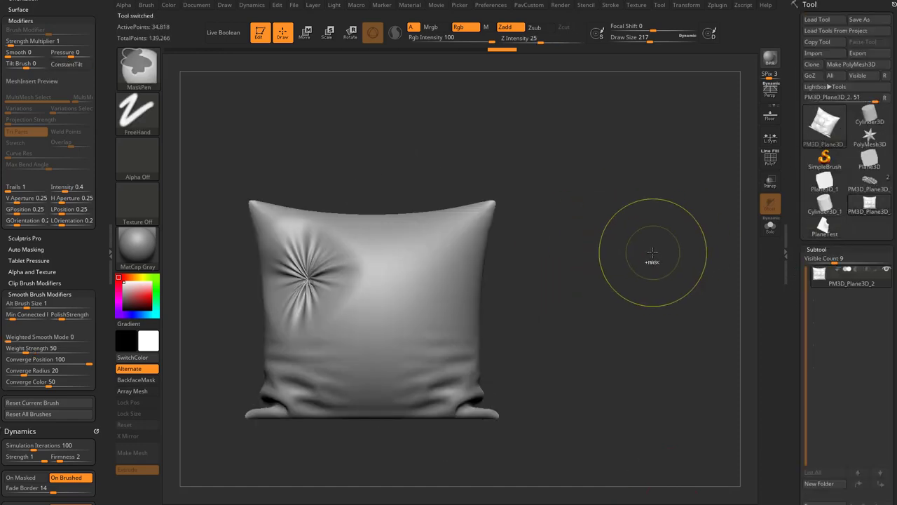
{"action": "key", "text": "ctrl+z"}
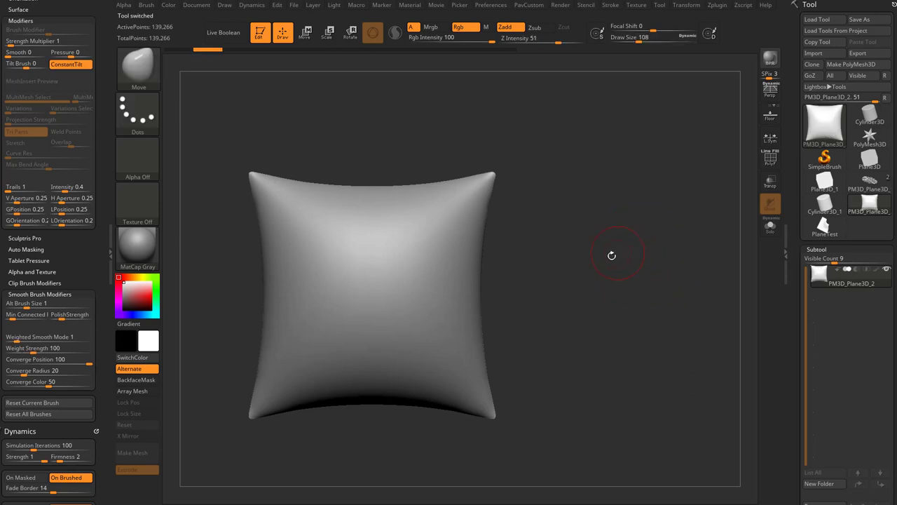
{"action": "mouse_move", "coordinate": [664, 256]}
{"action": "left_mouse_down"}
{"action": "mouse_move", "coordinate": [715, 243]}
{"action": "mouse_move", "coordinate": [617, 248]}
{"action": "left_mouse_up"}
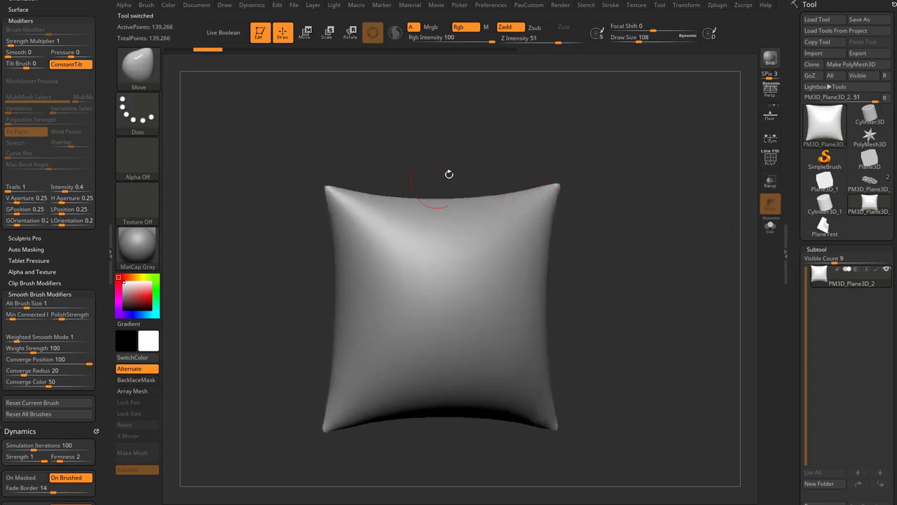
- Set the draw size to 94 and reduce the pillow mesh to subdivision level 3
{"action": "key", "text": "s"}
{"action": "left_click_drag", "start_coordinate": [461, 178], "coordinate": [459, 179]}
{"action": "left_click_drag", "start_coordinate": [797, 235], "coordinate": [797, 145]}
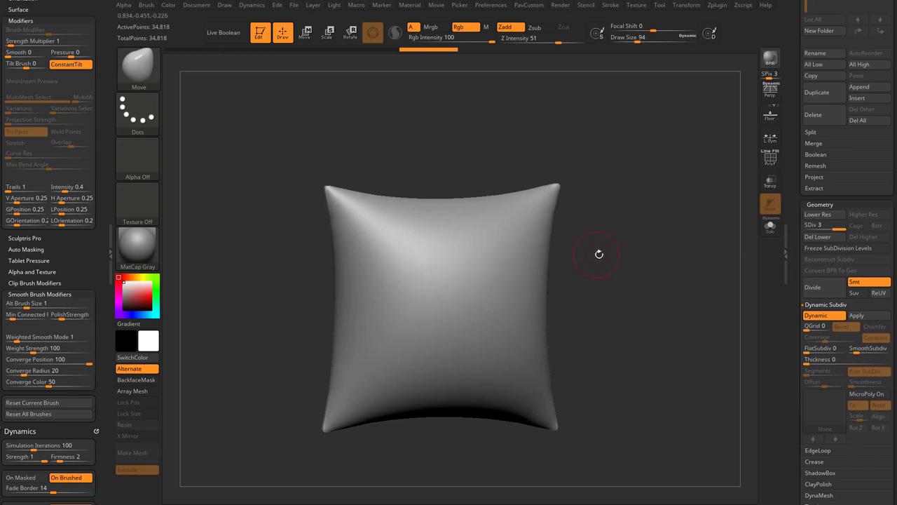
- Try the ClothTwister brush at draw size 192 on the pillow's two upper corners and undo the strokes
{"action": "key", "text": "b"}
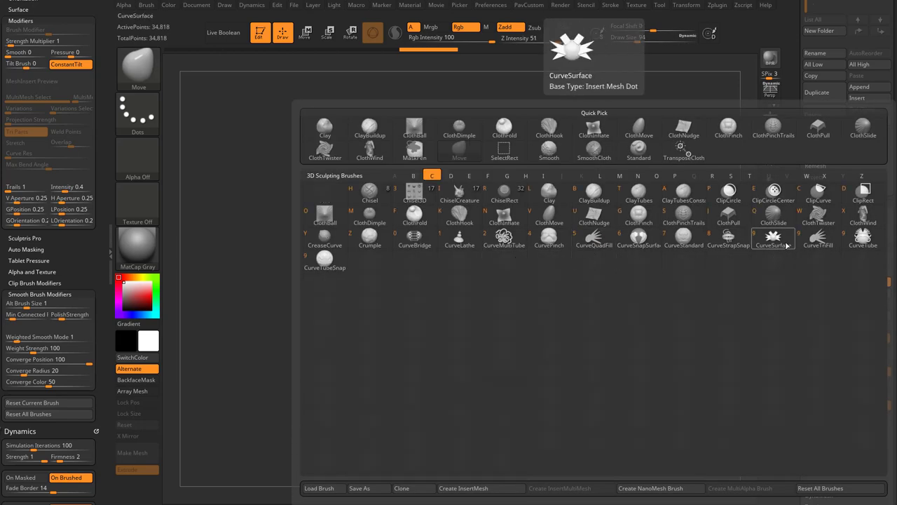
{"action": "left_click", "coordinate": [818, 217]}
{"action": "key", "text": "s"}
{"action": "left_click_drag", "start_coordinate": [371, 265], "coordinate": [393, 266]}
{"action": "left_click_drag", "start_coordinate": [350, 197], "coordinate": [357, 224]}
{"action": "left_click_drag", "start_coordinate": [544, 200], "coordinate": [524, 225]}
{"action": "key", "text": "ctrl+z"}
{"action": "key", "text": "ctrl+z"}
- Choose the Spiral brush and set its draw size to 251
{"action": "key", "text": "b"}
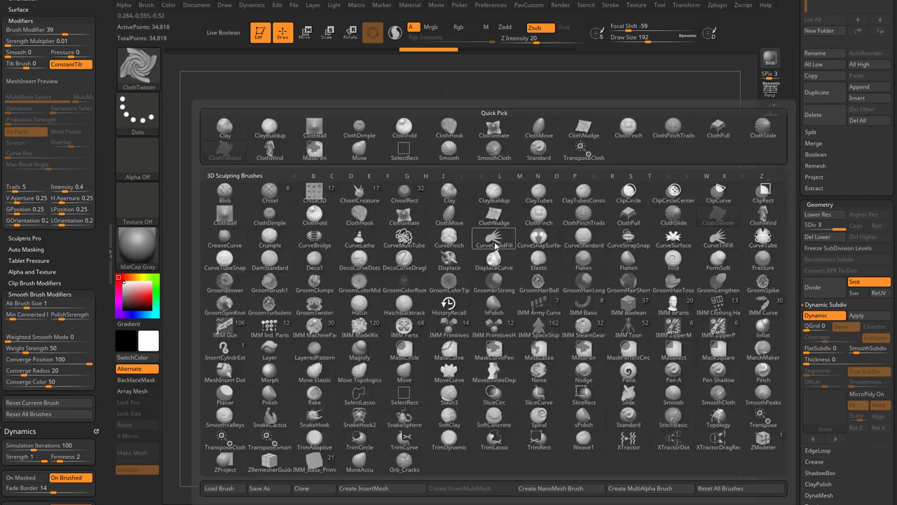
{"action": "key", "text": "s"}
{"action": "key", "text": "a"}
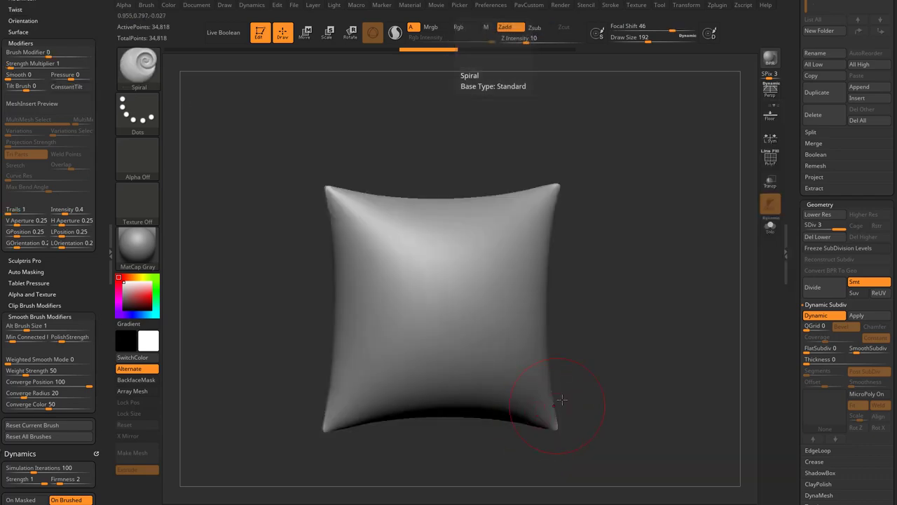
{"action": "key", "text": "s"}
{"action": "left_click_drag", "start_coordinate": [376, 248], "coordinate": [380, 249]}
- Try Spiral strokes on the pillow's upper corners and middle without cloth simulation, and undo them
{"action": "left_click_drag", "start_coordinate": [357, 216], "coordinate": [345, 197]}
{"action": "left_click_drag", "start_coordinate": [546, 209], "coordinate": [564, 216]}
{"action": "left_click_drag", "start_coordinate": [439, 294], "coordinate": [473, 294]}
{"action": "key", "text": "ctrl+z"}
{"action": "key", "text": "ctrl+z"}
{"action": "key", "text": "ctrl+z"}
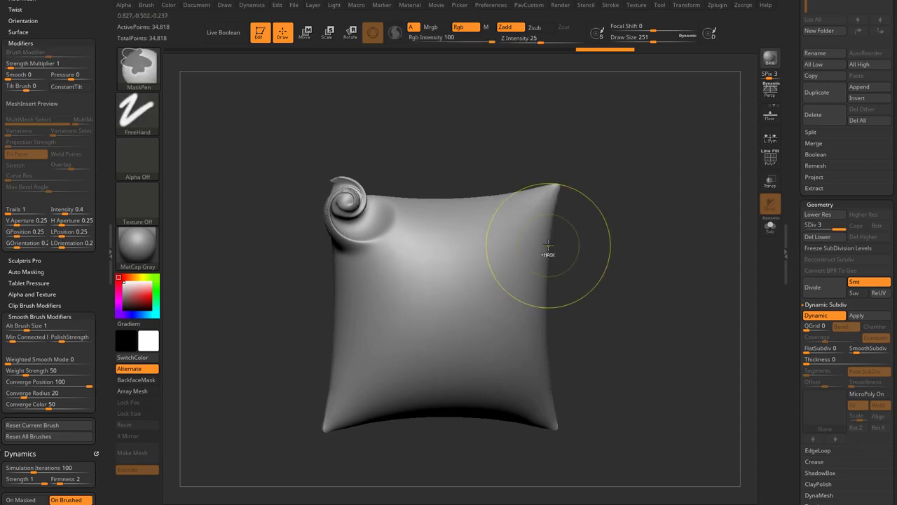
- Dock the Brush palette in the side tray so that the Spiral brush's settings are accessible
{"action": "scroll", "coordinate": [100, 23], "scroll_direction": "up", "scroll_amount": 10}
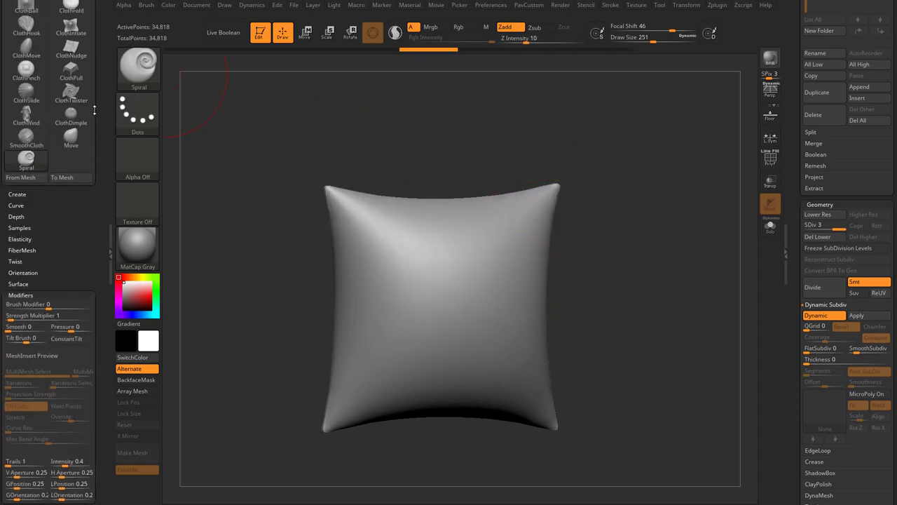
{"action": "left_click", "coordinate": [93, 4]}
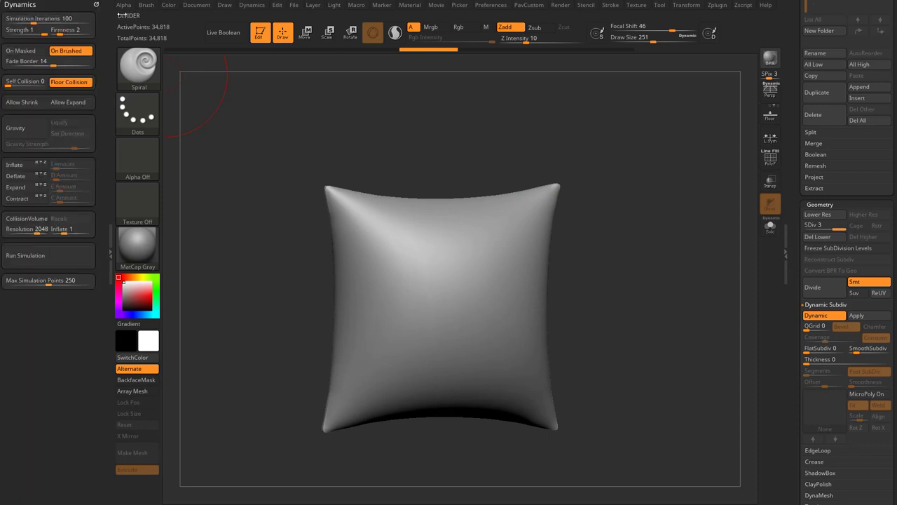
{"action": "left_click", "coordinate": [147, 8]}
{"action": "mouse_move", "coordinate": [144, 14]}
{"action": "left_mouse_down"}
{"action": "mouse_move", "coordinate": [116, 20]}
{"action": "mouse_move", "coordinate": [55, 11]}
{"action": "left_mouse_up"}
{"action": "left_click", "coordinate": [87, 55]}
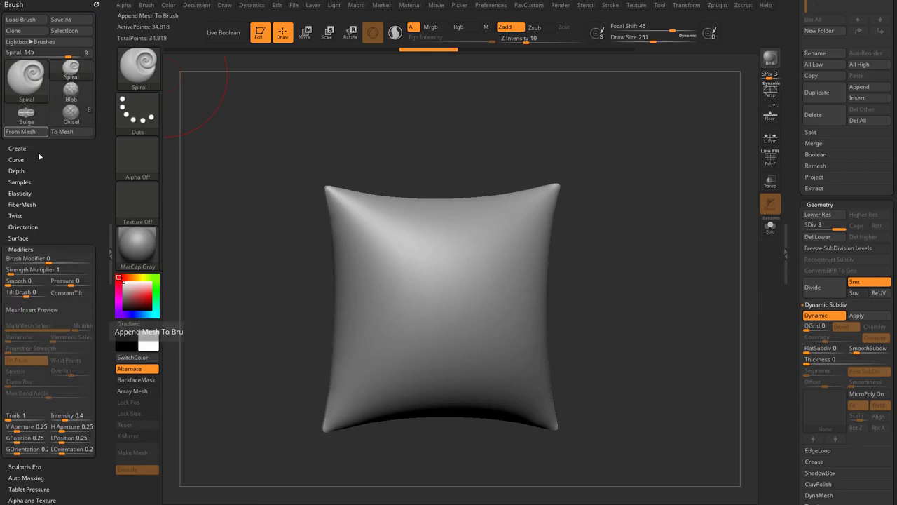
- Expand the Spiral brush's Elasticity settings to reach Simulation Iterations
{"action": "scroll", "coordinate": [72, 145], "scroll_direction": "down", "scroll_amount": 1}
{"action": "key", "text": "shift"}
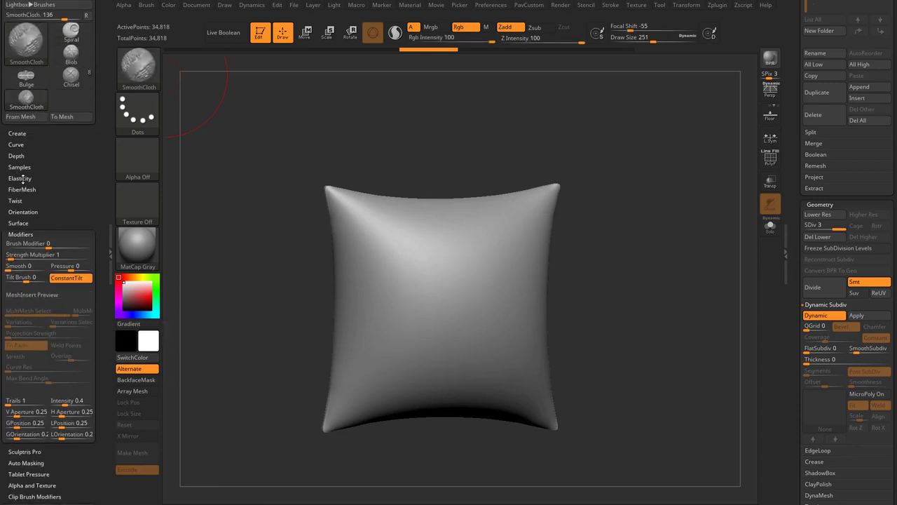
{"action": "left_click", "coordinate": [22, 178]}
{"action": "scroll", "coordinate": [23, 161], "scroll_direction": "down", "scroll_amount": 2}
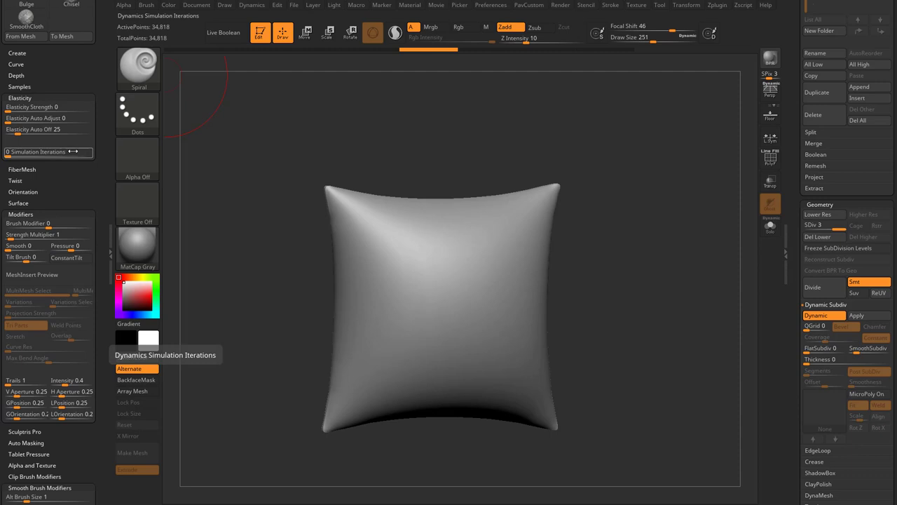
- Set the draw size to 163, make a test Spiral stroke on the pillow and undo it
{"action": "key", "text": "s"}
{"action": "left_click_drag", "start_coordinate": [407, 269], "coordinate": [391, 273]}
{"action": "scroll", "coordinate": [100, 371], "scroll_direction": "down", "scroll_amount": 7}
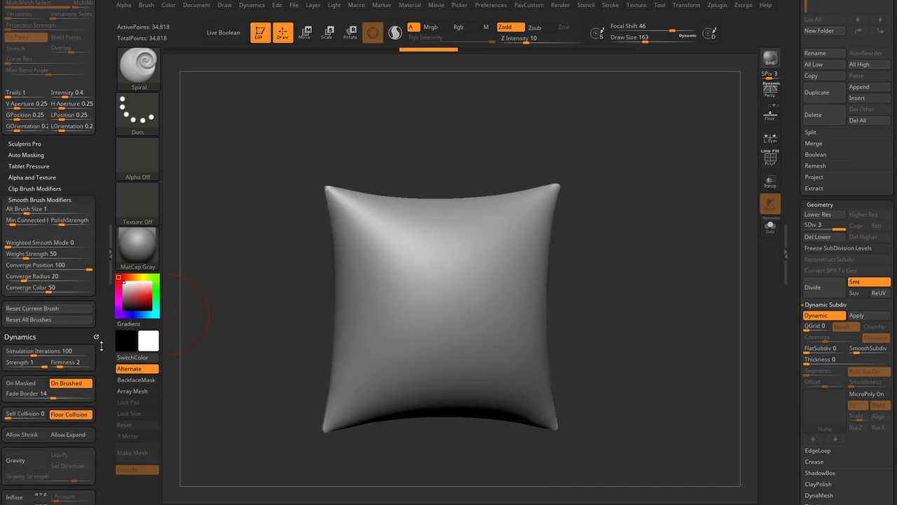
{"action": "scroll", "coordinate": [103, 333], "scroll_direction": "up", "scroll_amount": 10}
{"action": "mouse_move", "coordinate": [392, 260]}
{"action": "left_mouse_down"}
{"action": "mouse_move", "coordinate": [393, 252]}
{"action": "mouse_move", "coordinate": [404, 272]}
{"action": "left_mouse_up"}
{"action": "key", "text": "ctrl+z"}
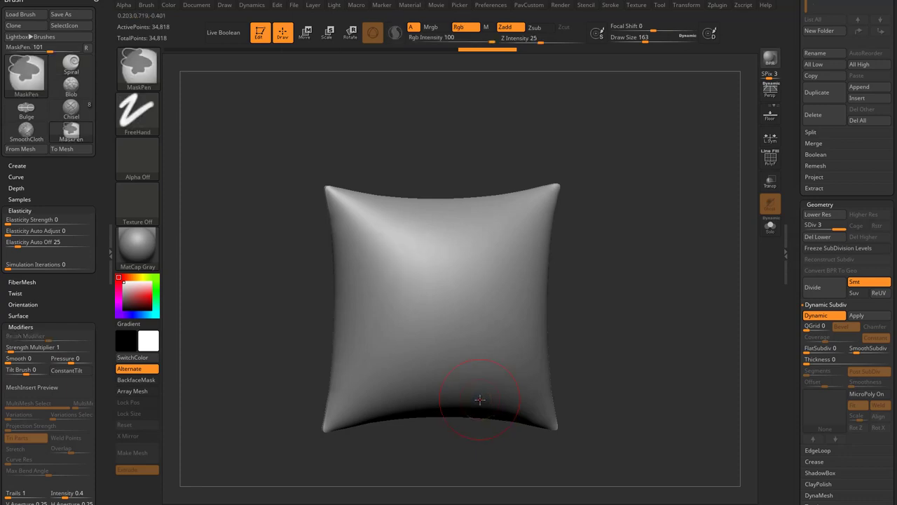
- Set the Spiral brush's Simulation Iterations to 100 and compare them with the global Dynamics setting
{"action": "left_click_drag", "start_coordinate": [44, 263], "coordinate": [104, 261]}
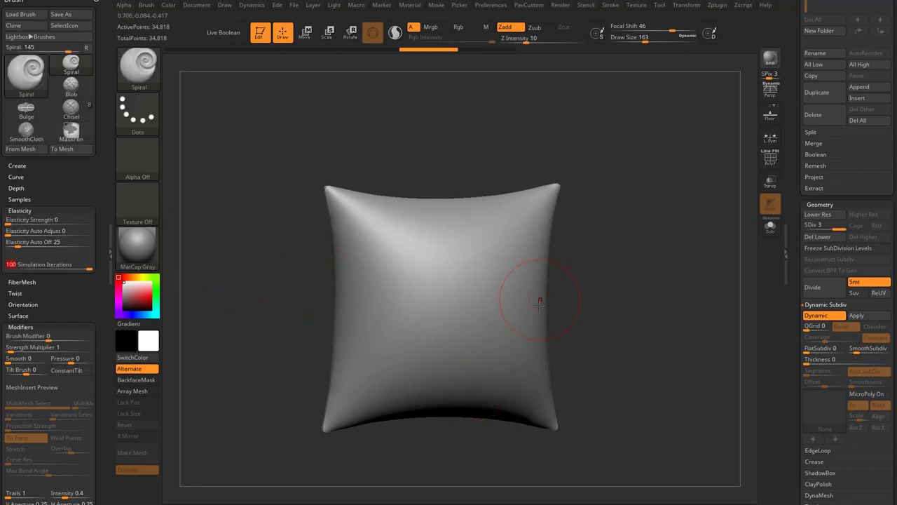
{"action": "scroll", "coordinate": [101, 385], "scroll_direction": "down", "scroll_amount": 10}
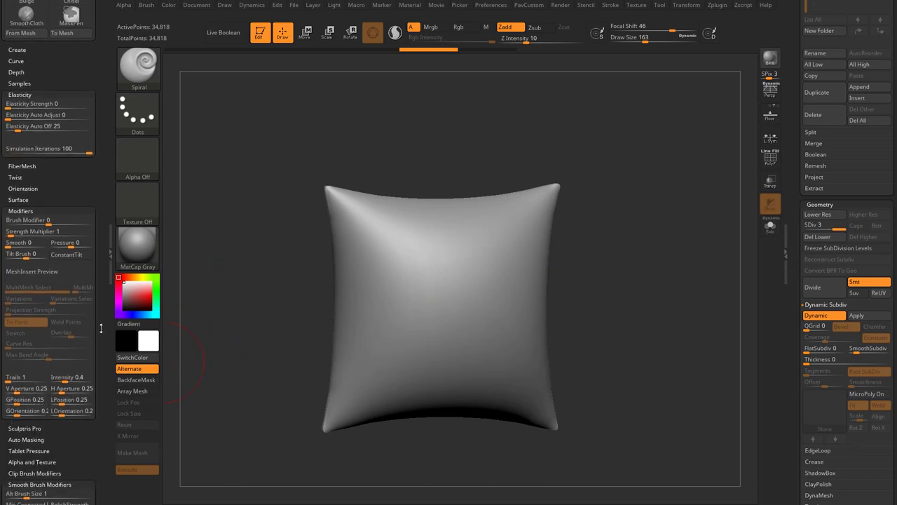
{"action": "left_click_drag", "start_coordinate": [99, 281], "coordinate": [98, 287]}
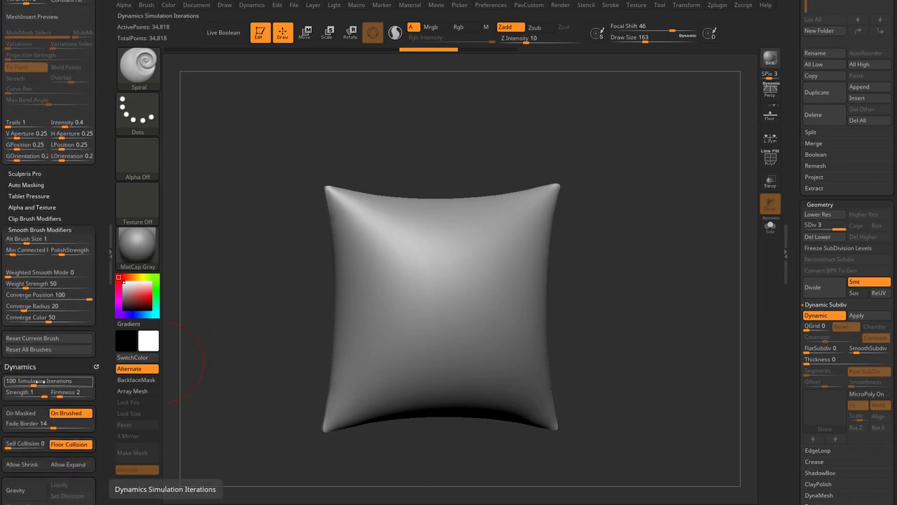
{"action": "scroll", "coordinate": [101, 405], "scroll_direction": "up", "scroll_amount": 9}
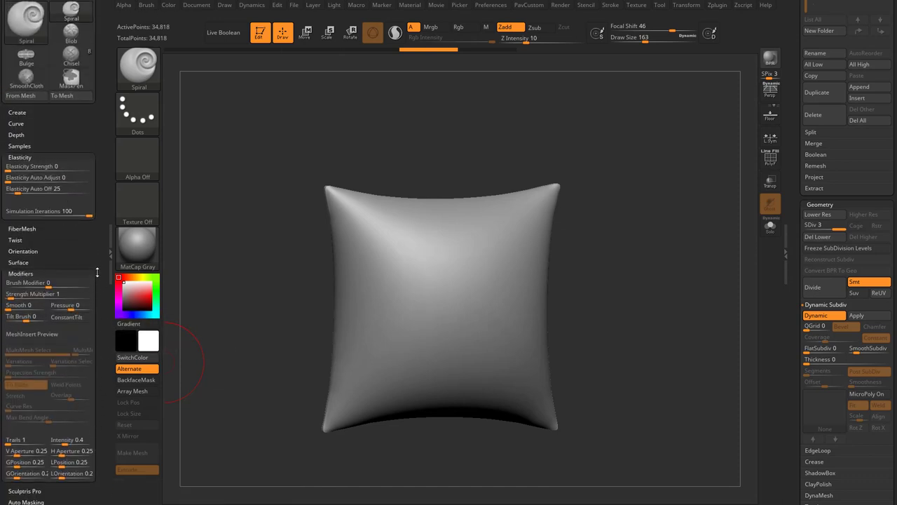
{"action": "scroll", "coordinate": [97, 273], "scroll_direction": "down", "scroll_amount": 9}
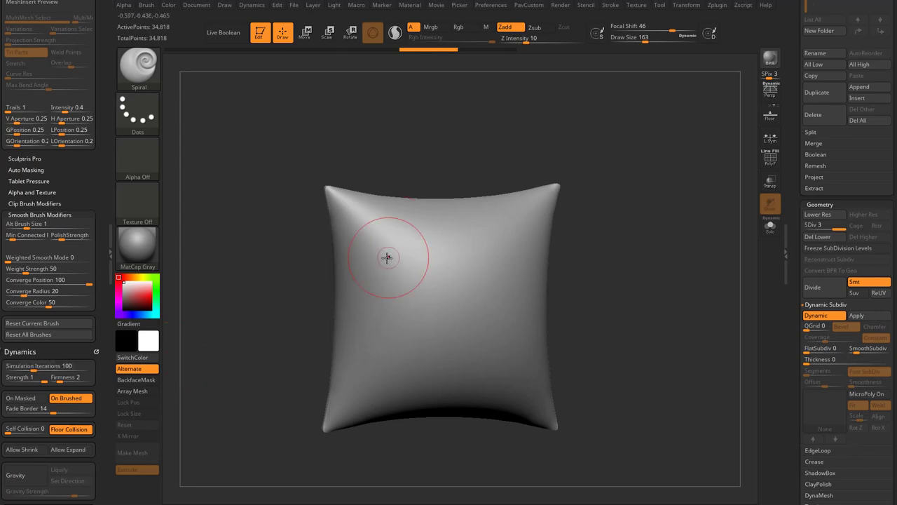
- Try simulated Spiral strokes at draw size 223 on the pillow's upper-left and upper-right corners, undoing each one
{"action": "key", "text": "s"}
{"action": "left_click_drag", "start_coordinate": [387, 258], "coordinate": [396, 261]}
{"action": "left_click_drag", "start_coordinate": [457, 256], "coordinate": [400, 236], "text": "shift"}
{"action": "left_click_drag", "start_coordinate": [344, 201], "coordinate": [358, 220]}
{"action": "key", "text": "ctrl+z"}
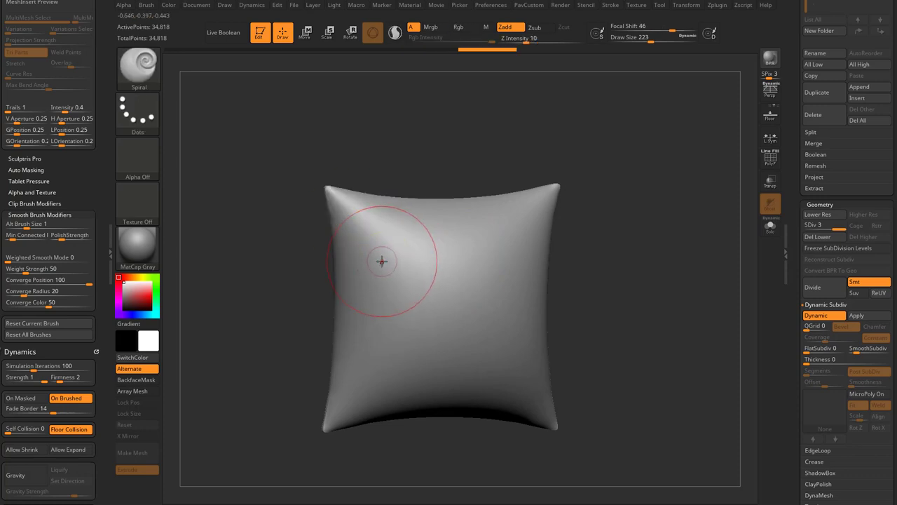
{"action": "left_click_drag", "start_coordinate": [527, 207], "coordinate": [547, 206]}
{"action": "key", "text": "ctrl+z"}
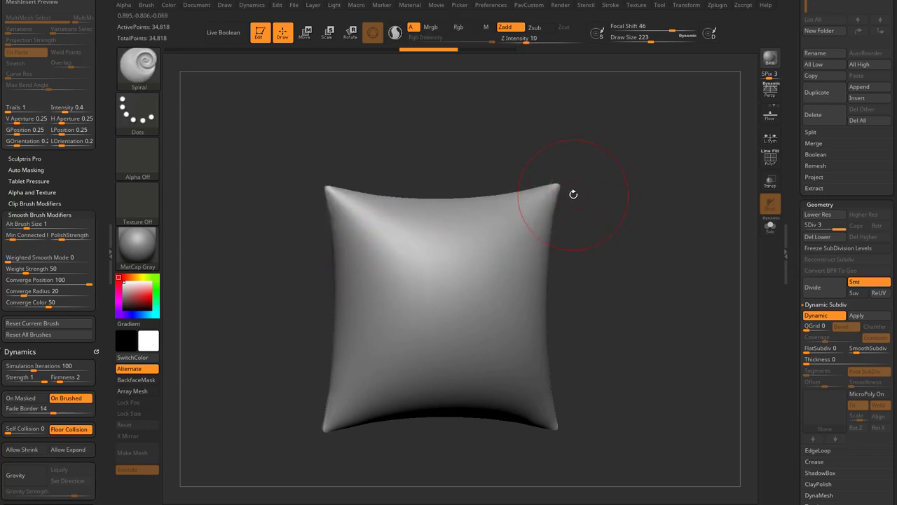
- Try a Spiral stroke on the upper-left corner with the brush's Simulation Iterations set to 50, and undo it
{"action": "scroll", "coordinate": [71, 239], "scroll_direction": "up", "scroll_amount": 10}
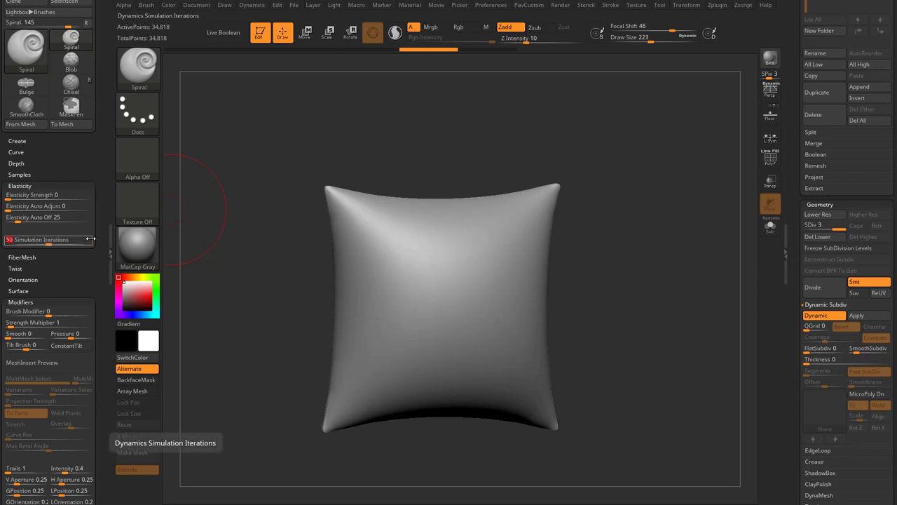
{"action": "left_click_drag", "start_coordinate": [94, 270], "coordinate": [98, 232]}
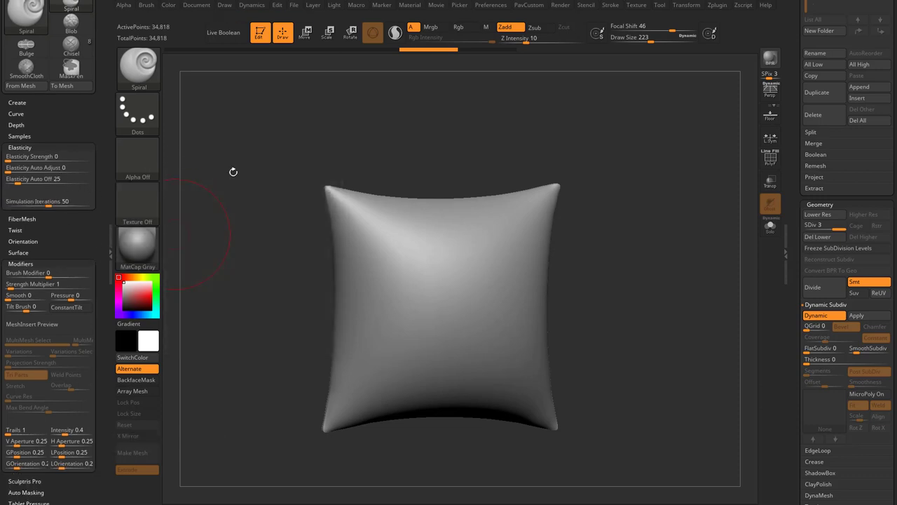
{"action": "left_click_drag", "start_coordinate": [355, 204], "coordinate": [364, 214]}
{"action": "scroll", "coordinate": [81, 269], "scroll_direction": "down", "scroll_amount": 10}
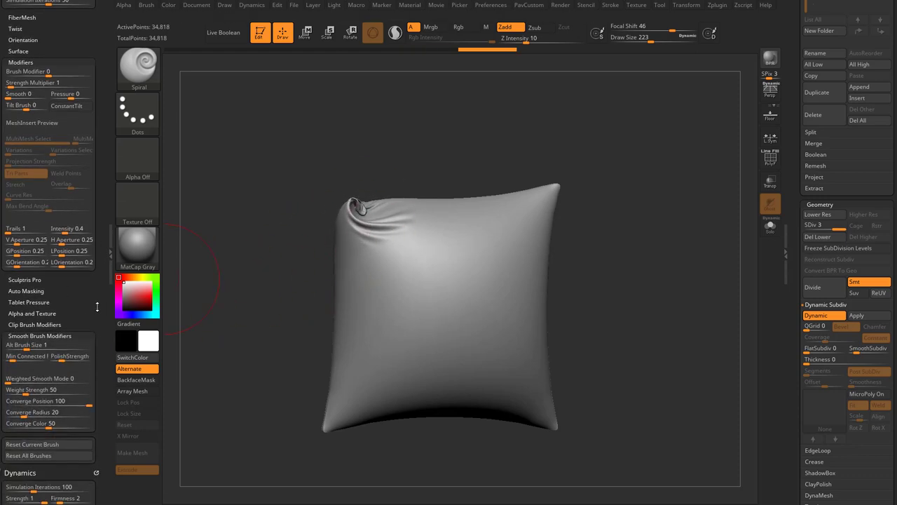
{"action": "key", "text": "ctrl+z"}
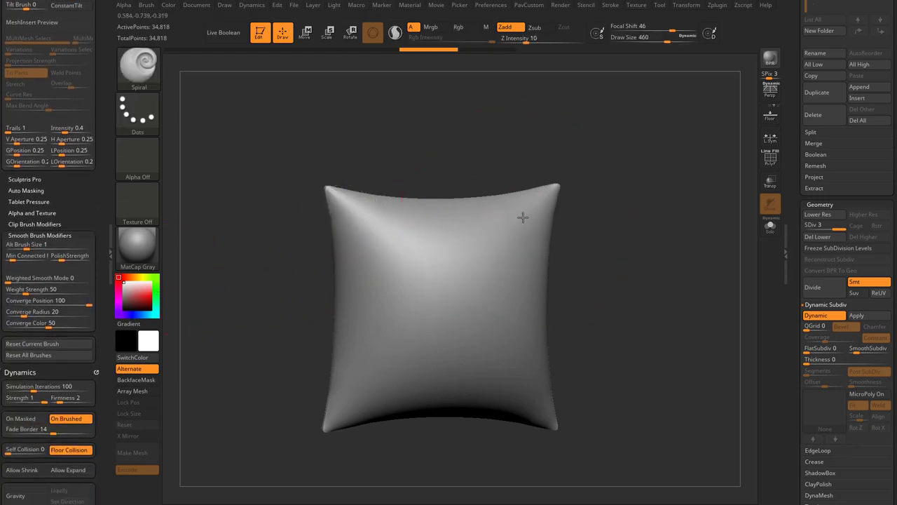
- Try Spiral strokes with larger draw sizes on the right-hand and upper-left corners of the pillow, undoing each one
{"action": "left_click_drag", "start_coordinate": [521, 217], "coordinate": [530, 216]}
{"action": "key", "text": "ctrl+z"}
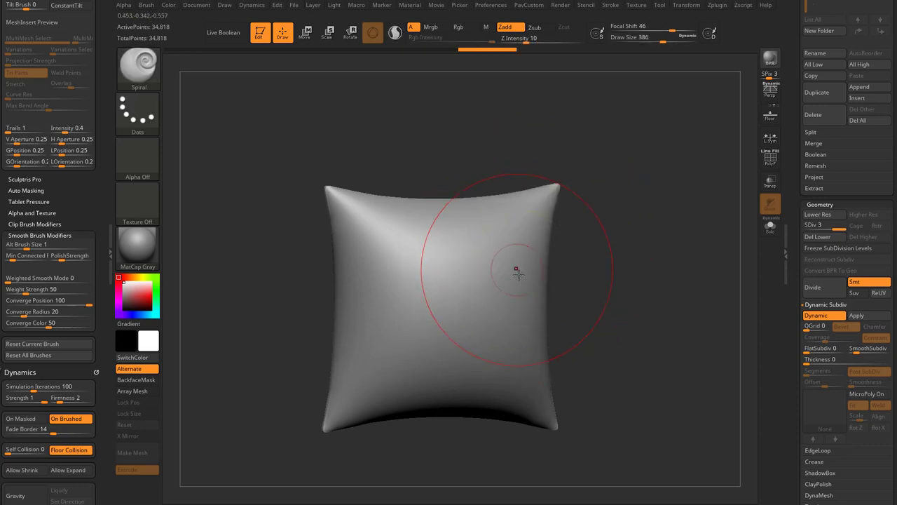
{"action": "left_click_drag", "start_coordinate": [533, 390], "coordinate": [534, 389]}
{"action": "key", "text": "ctrl+z"}
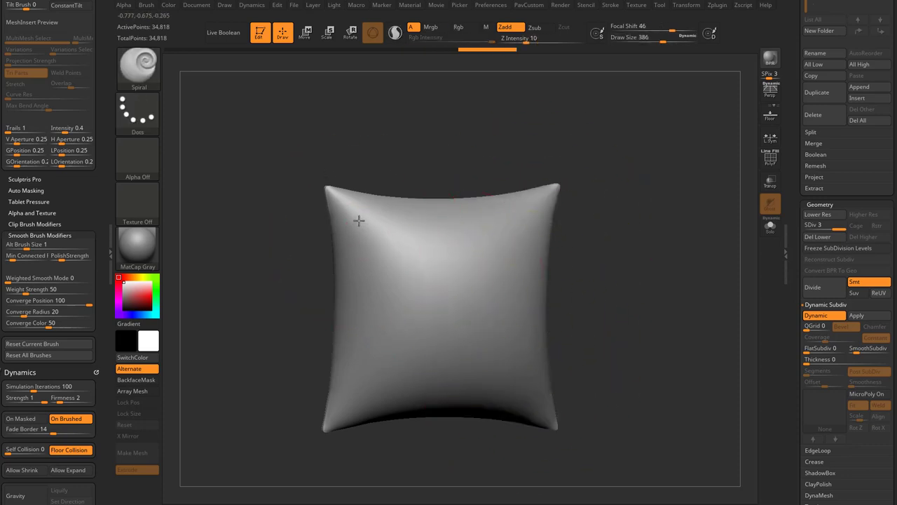
{"action": "left_click_drag", "start_coordinate": [357, 216], "coordinate": [394, 231]}
{"action": "key", "text": "ctrl+z"}
{"action": "left_click_drag", "start_coordinate": [519, 214], "coordinate": [602, 244]}
{"action": "key", "text": "ctrl+z"}
{"action": "key", "text": "ctrl+z"}
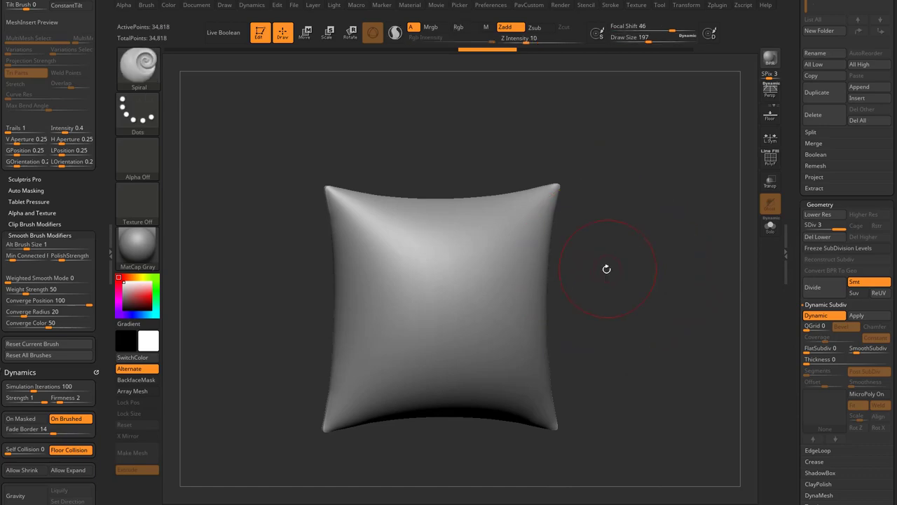
- Set the Spiral brush's Simulation Iterations to 100 and bring the Dynamics settings into reach
{"action": "left_click_drag", "start_coordinate": [81, 204], "coordinate": [68, 319]}
{"action": "left_click", "coordinate": [48, 254]}
{"action": "type", "text": "100"}
{"action": "left_click_drag", "start_coordinate": [102, 287], "coordinate": [102, 281]}
{"action": "scroll", "coordinate": [99, 266], "scroll_direction": "down", "scroll_amount": 13}
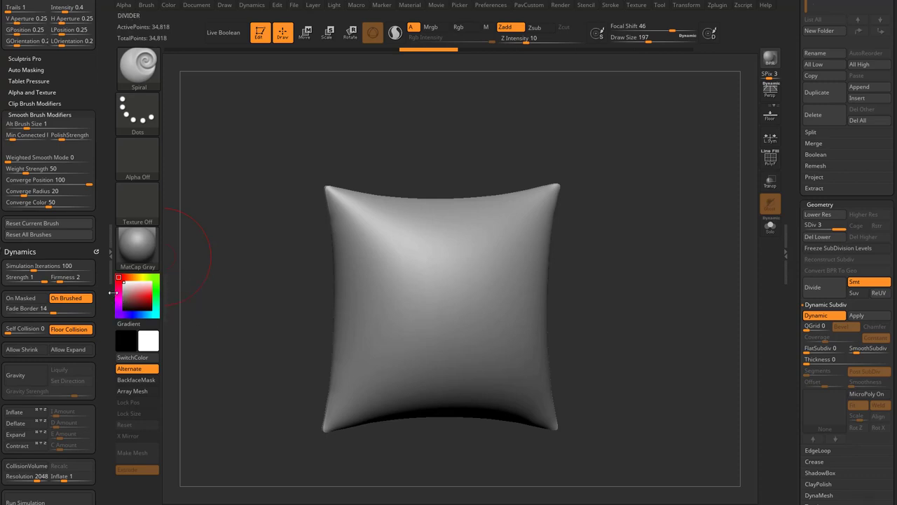
{"action": "scroll", "coordinate": [106, 211], "scroll_direction": "down", "scroll_amount": 1}
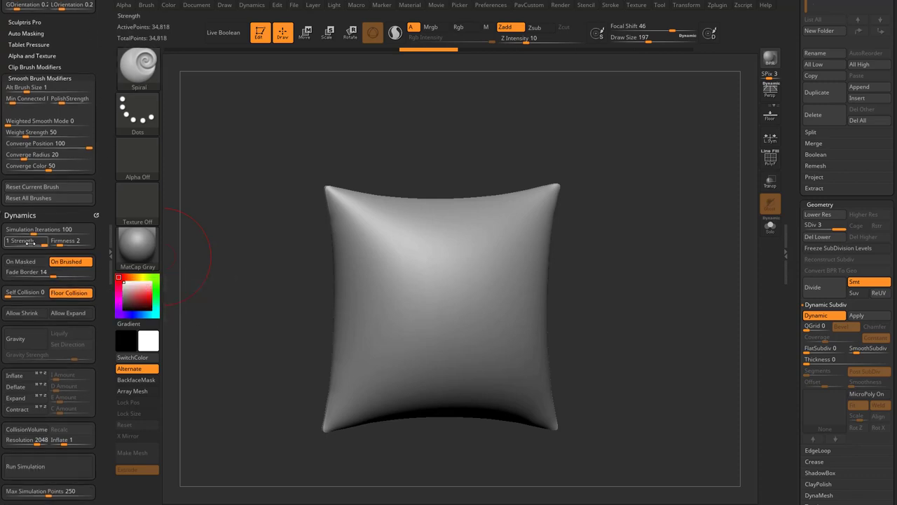
- Set the Dynamics Simulation Iterations to 45 and swirl the pillow's upper-left corner at draw size 286
{"action": "left_click_drag", "start_coordinate": [27, 231], "coordinate": [24, 231]}
{"action": "left_click_drag", "start_coordinate": [357, 217], "coordinate": [356, 230]}
{"action": "key", "text": "ctrl+z"}
{"action": "key", "text": "]"}
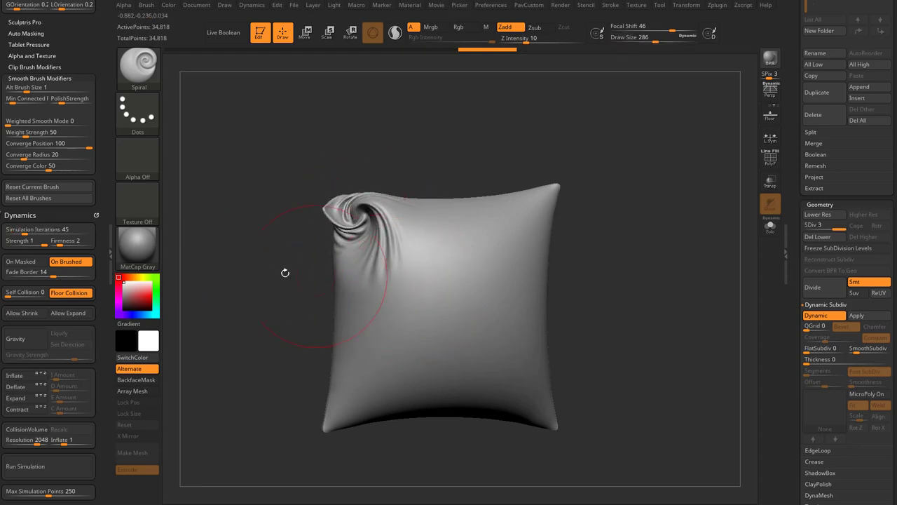
- Swirl the upper-right corner with the Dynamics Simulation Iterations set to 100, and undo both corner swirls
{"action": "left_click", "coordinate": [30, 229]}
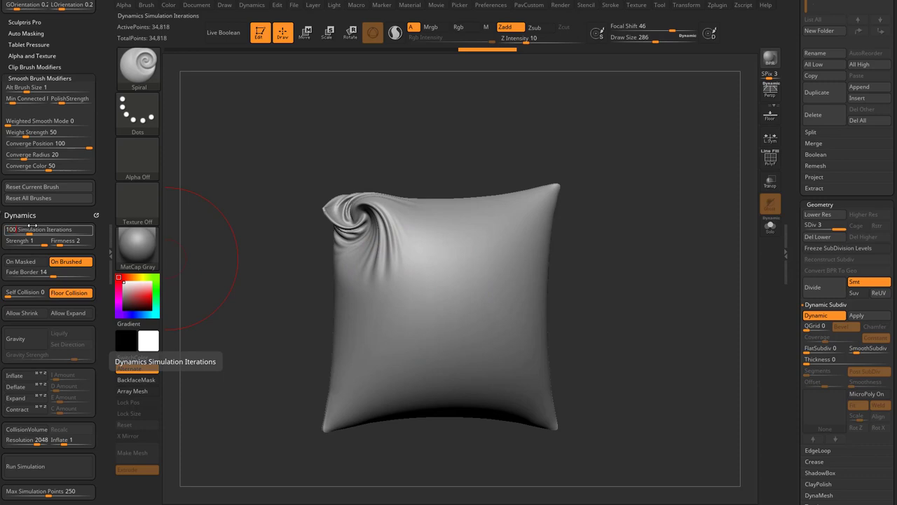
{"action": "mouse_move", "coordinate": [551, 210]}
{"action": "left_mouse_down"}
{"action": "mouse_move", "coordinate": [546, 219]}
{"action": "mouse_move", "coordinate": [546, 210]}
{"action": "left_mouse_up"}
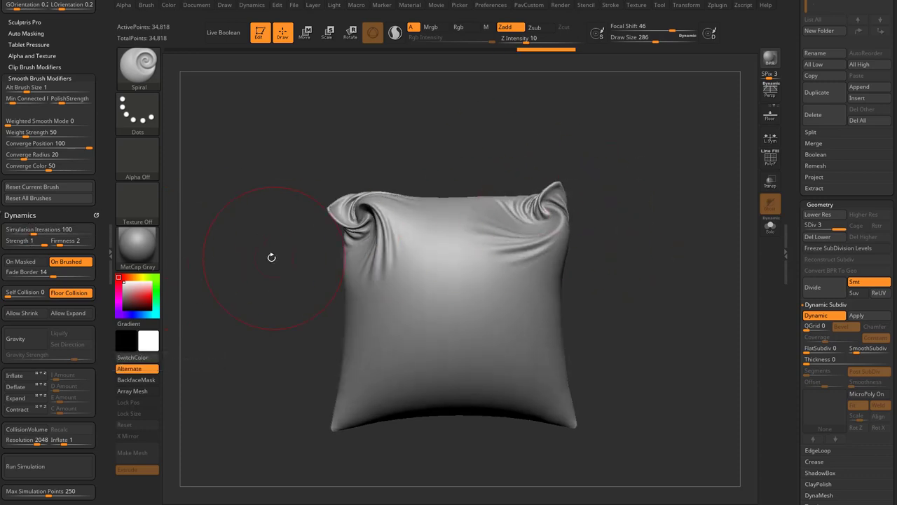
{"action": "left_click", "coordinate": [27, 238]}
{"action": "key", "text": "ctrl+z"}
{"action": "key", "text": "ctrl+z"}
- Set the draw size to 223 and swirl cloth folds into the pillow's upper-left corner with the Spiral brush
{"action": "key", "text": "s"}
{"action": "left_click_drag", "start_coordinate": [621, 257], "coordinate": [450, 203]}
{"action": "left_click_drag", "start_coordinate": [508, 199], "coordinate": [554, 202], "text": "shift"}
{"action": "key", "text": "s"}
{"action": "mouse_move", "coordinate": [396, 220]}
{"action": "left_mouse_down"}
{"action": "mouse_move", "coordinate": [361, 209]}
{"action": "mouse_move", "coordinate": [372, 214]}
{"action": "left_mouse_up"}
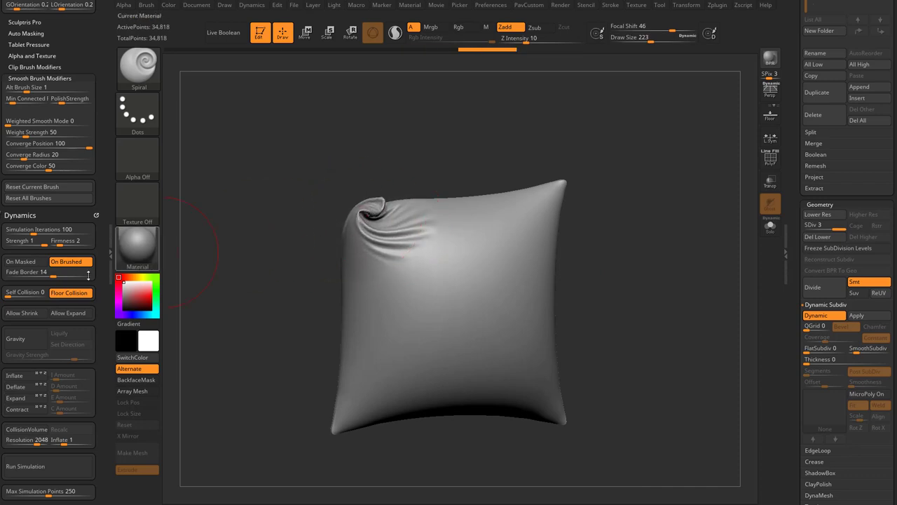
- Undo the corner folds, turn off On Brushed and try the Spiral brush in the pillow's upper-left corner again, undoing that stroke
{"action": "key", "text": "ctrl+z"}
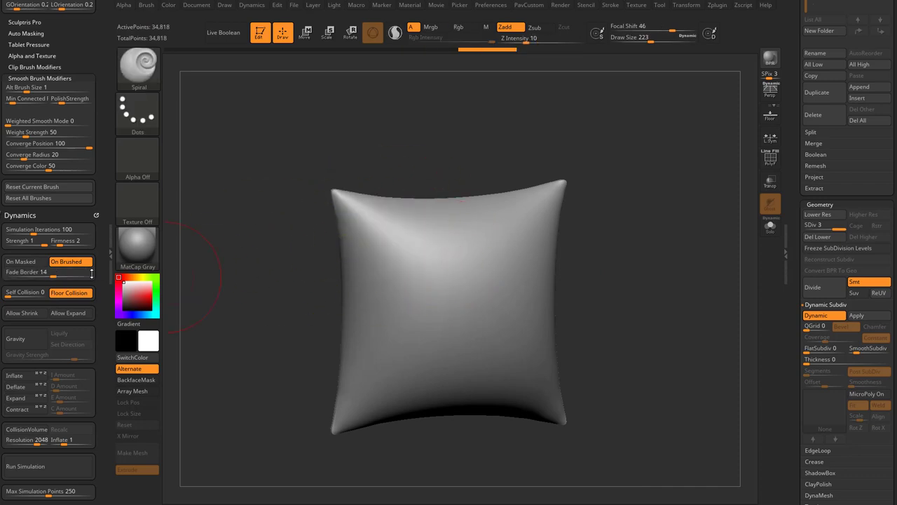
{"action": "key", "text": "s"}
{"action": "mouse_move", "coordinate": [369, 245]}
{"action": "left_mouse_down"}
{"action": "mouse_move", "coordinate": [379, 245]}
{"action": "mouse_move", "coordinate": [383, 223]}
{"action": "mouse_move", "coordinate": [397, 250]}
{"action": "left_mouse_up"}
{"action": "key", "text": "ctrl+z"}
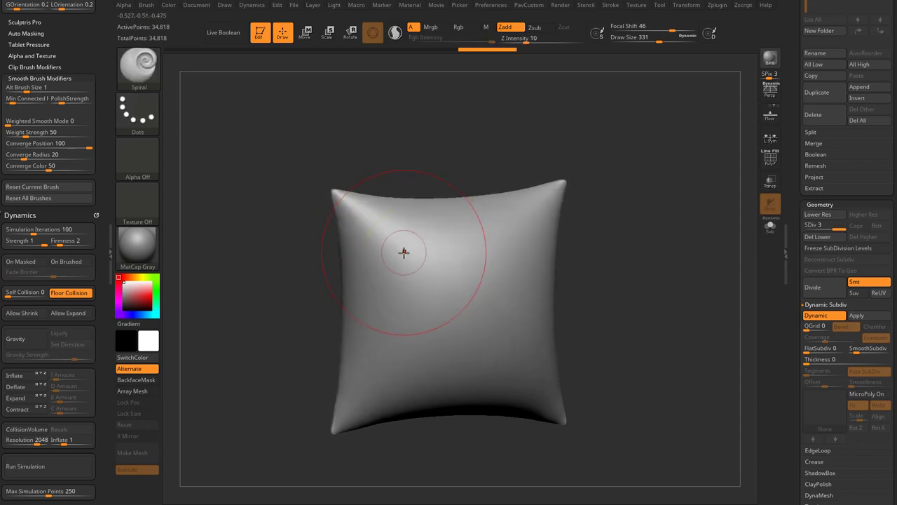
- Turn on Deflate in the Dynamics settings and test Spiral strokes in the pillow's upper-left corner, undoing each one
{"action": "scroll", "coordinate": [35, 379], "scroll_direction": "down", "scroll_amount": 2}
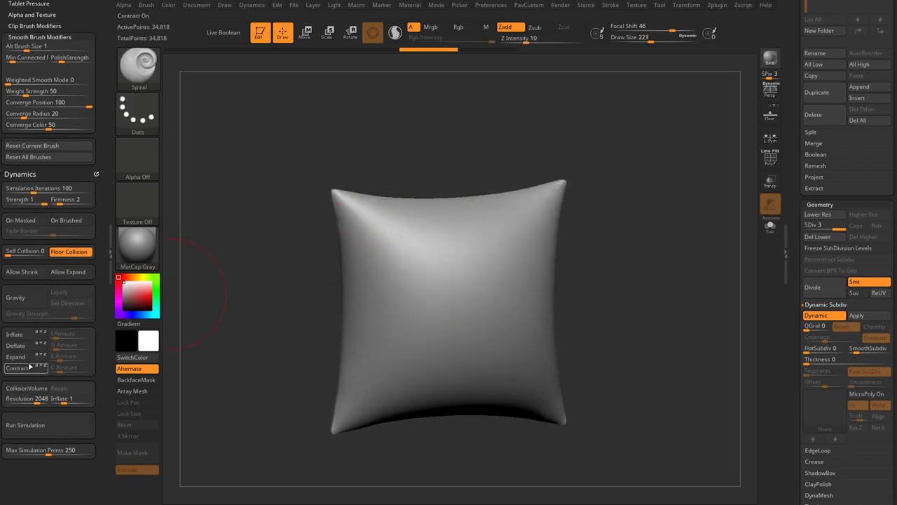
{"action": "left_click", "coordinate": [17, 346]}
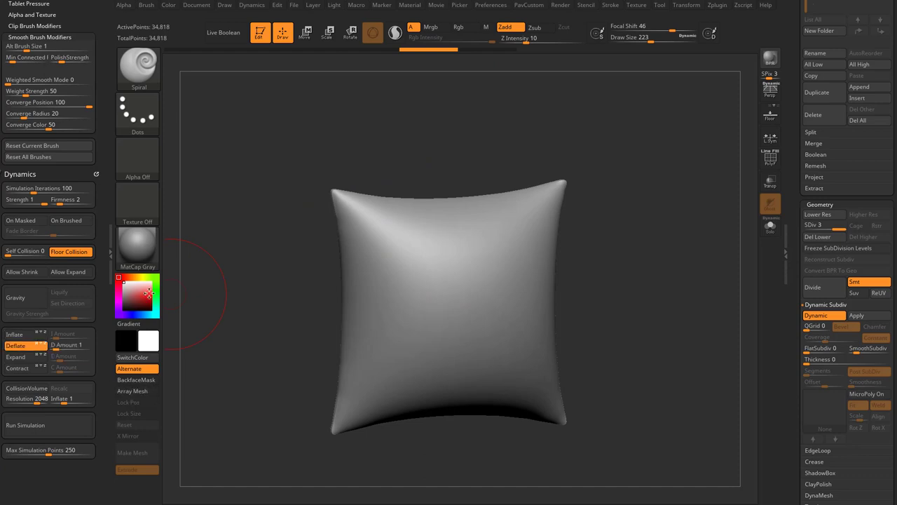
{"action": "left_click_drag", "start_coordinate": [370, 232], "coordinate": [386, 242]}
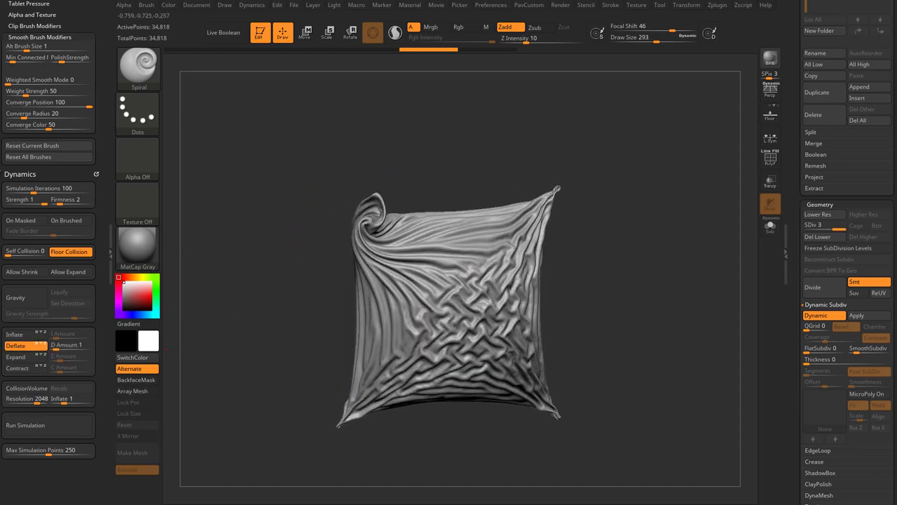
{"action": "key", "text": "ctrl+z"}
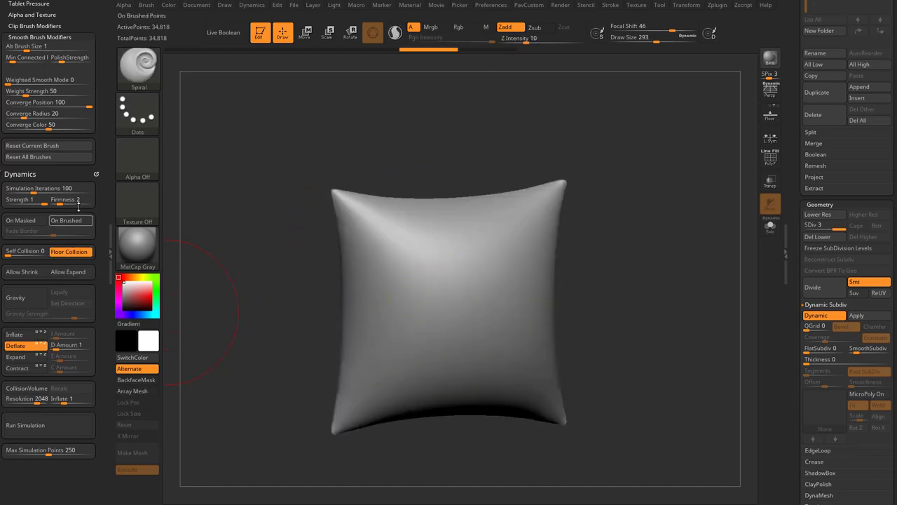
{"action": "mouse_move", "coordinate": [100, 201]}
{"action": "left_mouse_down"}
{"action": "mouse_move", "coordinate": [99, 230]}
{"action": "mouse_move", "coordinate": [99, 221]}
{"action": "left_mouse_up"}
{"action": "mouse_move", "coordinate": [372, 239]}
{"action": "left_mouse_down"}
{"action": "mouse_move", "coordinate": [422, 246]}
{"action": "mouse_move", "coordinate": [499, 288]}
{"action": "mouse_move", "coordinate": [469, 233]}
{"action": "mouse_move", "coordinate": [428, 231]}
{"action": "mouse_move", "coordinate": [410, 277]}
{"action": "mouse_move", "coordinate": [417, 335]}
{"action": "left_mouse_up"}
{"action": "key", "text": "ctrl+z"}
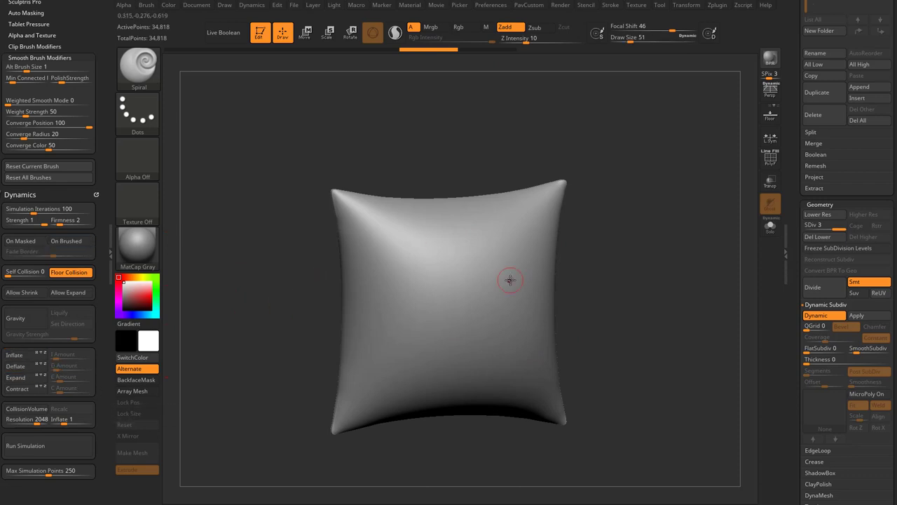
- Switch to the ClayTubes brush and set its Elasticity Simulation Iterations to 100
{"action": "left_click_drag", "start_coordinate": [651, 257], "coordinate": [635, 258]}
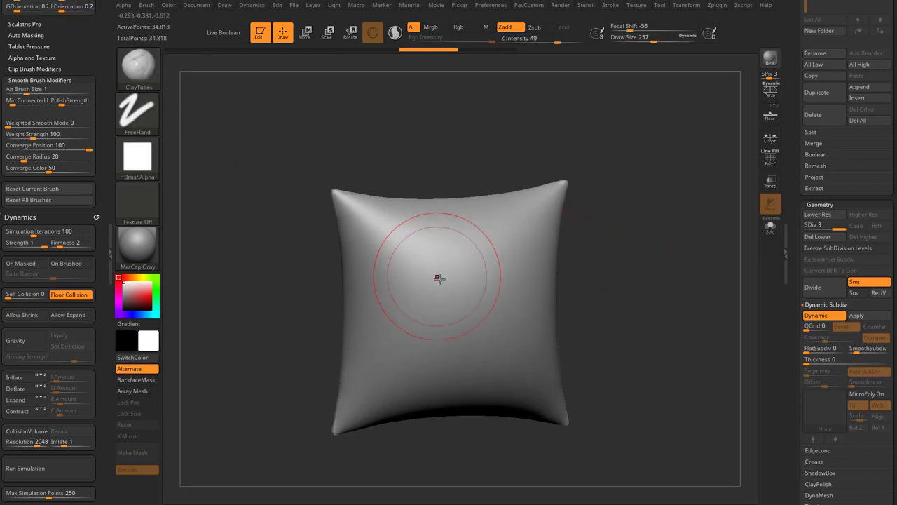
{"action": "scroll", "coordinate": [42, 157], "scroll_direction": "up", "scroll_amount": 10}
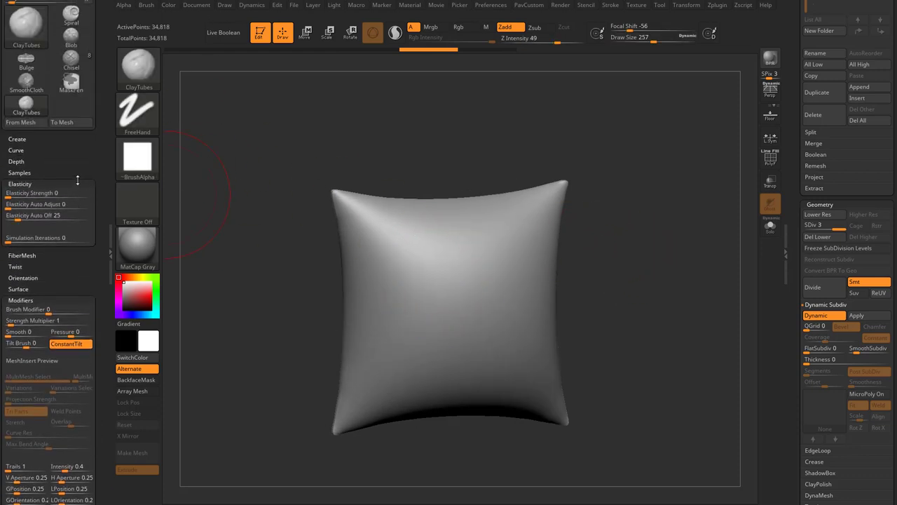
{"action": "left_click_drag", "start_coordinate": [68, 245], "coordinate": [99, 269]}
{"action": "scroll", "coordinate": [100, 270], "scroll_direction": "down", "scroll_amount": 5}
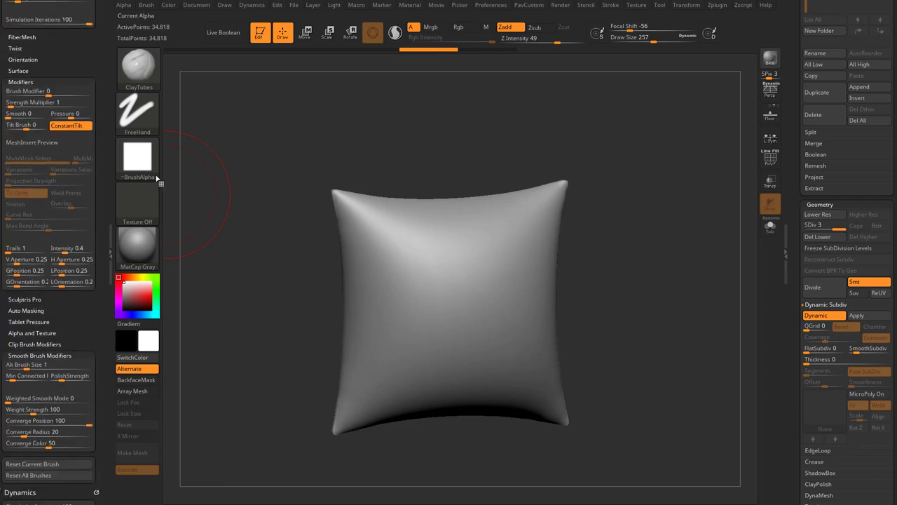
- Test a ClayTubes stroke at the pillow's centre, undo it, and replace the brush's square alpha with Alpha 06
{"action": "mouse_move", "coordinate": [440, 264]}
{"action": "left_mouse_down"}
{"action": "mouse_move", "coordinate": [380, 301]}
{"action": "mouse_move", "coordinate": [416, 290]}
{"action": "mouse_move", "coordinate": [378, 266]}
{"action": "mouse_move", "coordinate": [440, 289]}
{"action": "mouse_move", "coordinate": [445, 306]}
{"action": "mouse_move", "coordinate": [428, 312]}
{"action": "left_mouse_up"}
{"action": "key", "text": "ctrl+z"}
{"action": "key", "text": "bracketleft"}
{"action": "key", "text": "bracketleft"}
{"action": "key", "text": "bracketleft"}
{"action": "key", "text": "bracketleft"}
{"action": "left_click", "coordinate": [138, 157]}
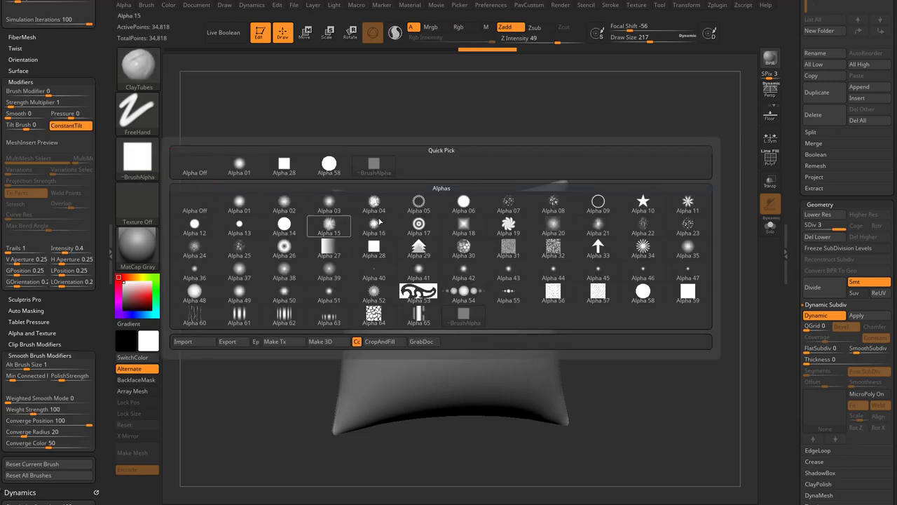
{"action": "left_click", "coordinate": [459, 208]}
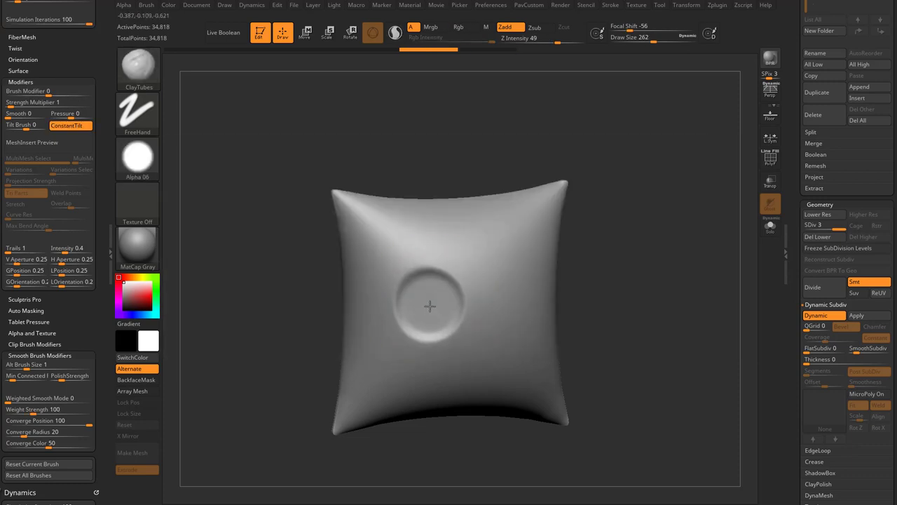
- Stamp the round-alpha ClayTubes brush at the pillow's centre with a draw size of 318, and undo the stamp
{"action": "key", "text": "]"}
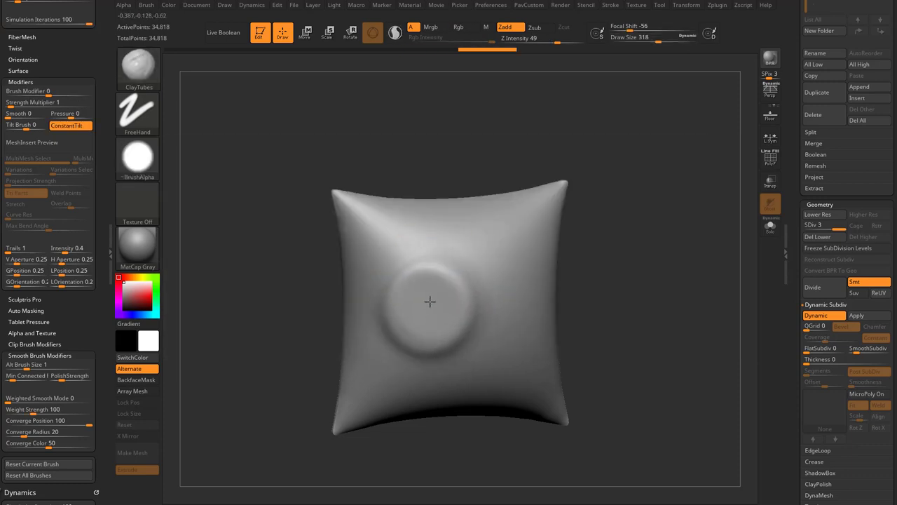
{"action": "key", "text": "["}
{"action": "key", "text": "["}
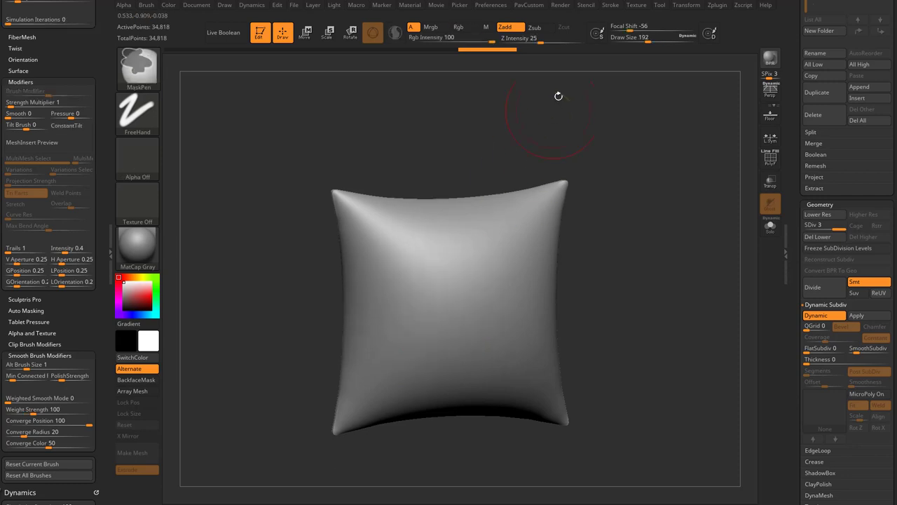
- Set the ClayTubes Z Intensity to 100 and dab the pillow's centre at draw sizes 80 and 112
{"action": "left_click_drag", "start_coordinate": [559, 40], "coordinate": [586, 40]}
{"action": "key", "text": "s"}
{"action": "left_click_drag", "start_coordinate": [455, 293], "coordinate": [442, 300]}
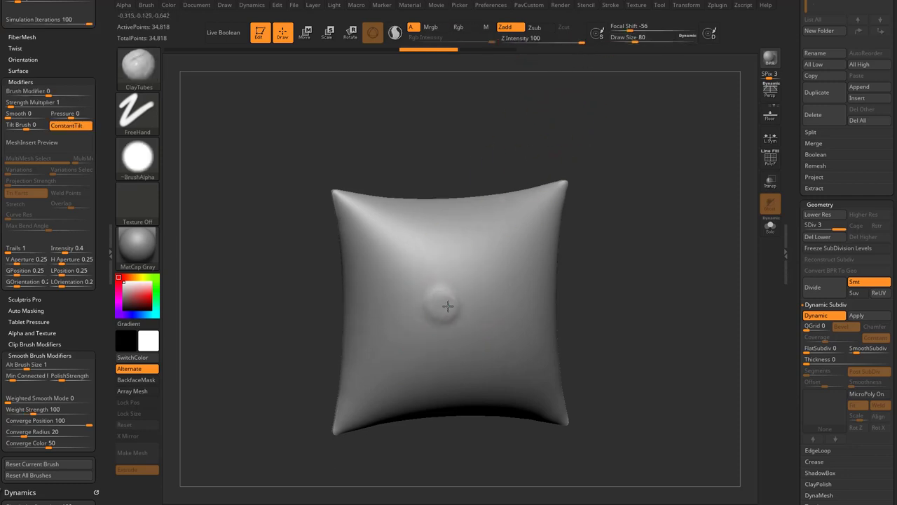
{"action": "key", "text": "]"}
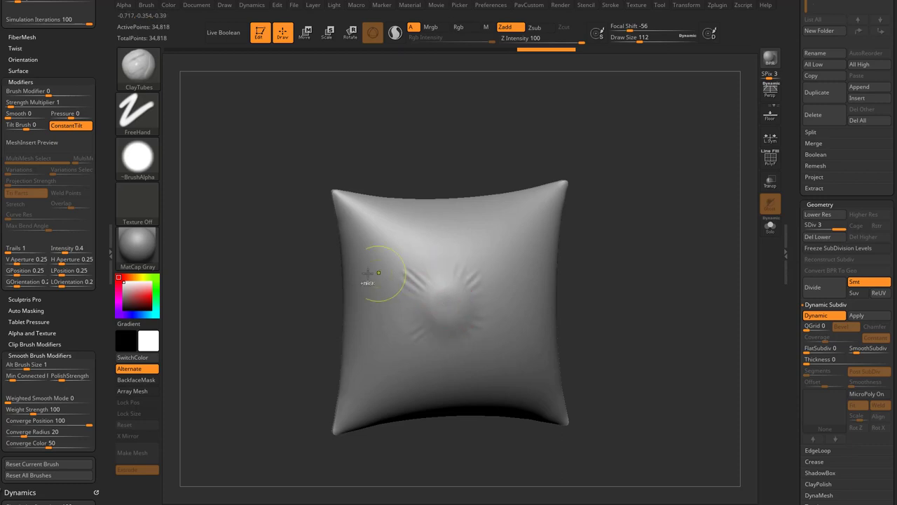
- Turn on Deflate in the Dynamics settings, then try a ClayTubes stroke at the pillow's centre and undo it
{"action": "scroll", "coordinate": [24, 314], "scroll_direction": "down", "scroll_amount": 5}
{"action": "left_click", "coordinate": [17, 303]}
{"action": "mouse_move", "coordinate": [456, 301]}
{"action": "left_mouse_down"}
{"action": "mouse_move", "coordinate": [448, 300]}
{"action": "mouse_move", "coordinate": [481, 288]}
{"action": "left_mouse_up"}
{"action": "key", "text": "ctrl+z"}
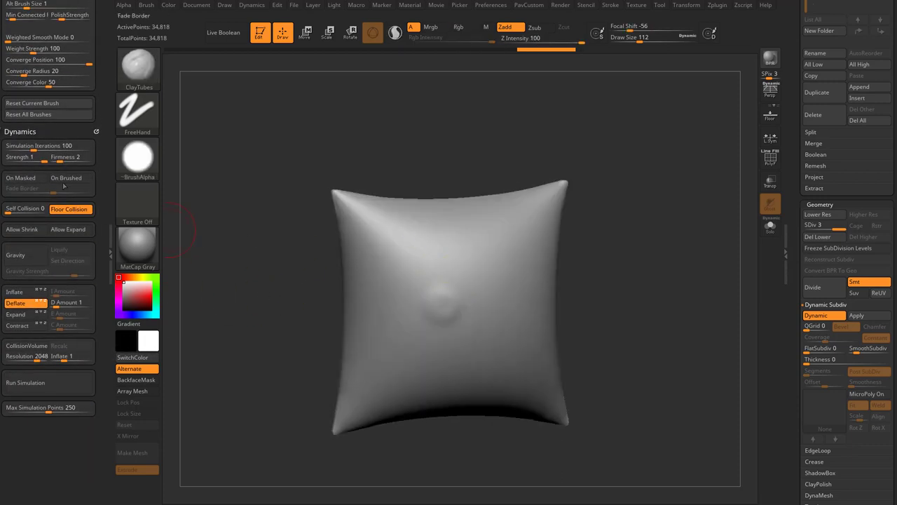
- Turn on On Brushed and stamp simulated wrinkles into the pillow's centre with ClayTubes at draw size 80
{"action": "left_click_drag", "start_coordinate": [447, 312], "coordinate": [448, 313]}
{"action": "key", "text": "s"}
{"action": "left_click_drag", "start_coordinate": [453, 312], "coordinate": [453, 312]}
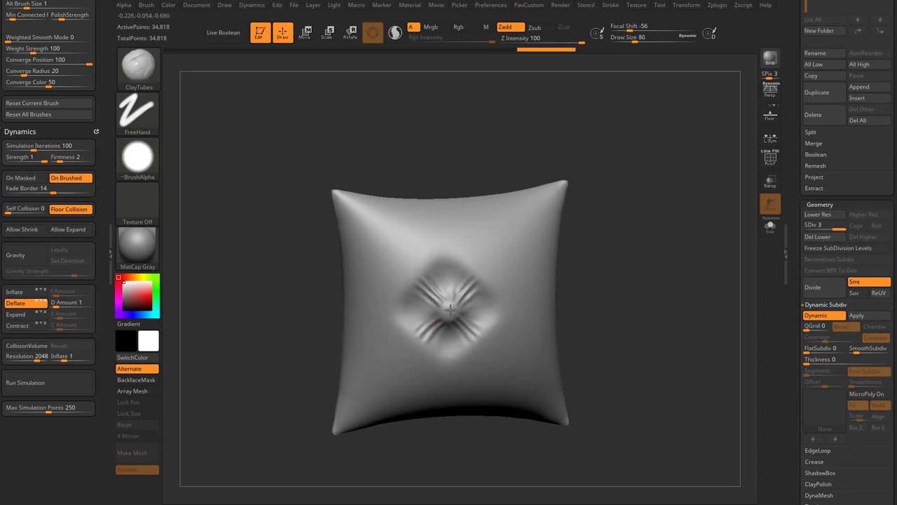
- Add more ClayTubes dabs and strokes around the centre wrinkles, across the upper and lower parts of the pillow's front
{"action": "left_click", "coordinate": [400, 265]}
{"action": "left_click", "coordinate": [474, 257]}
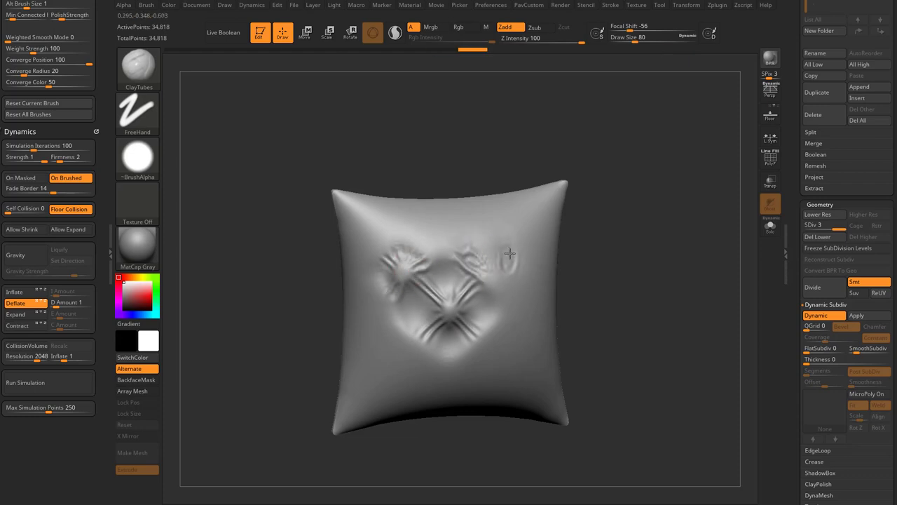
{"action": "left_click_drag", "start_coordinate": [509, 260], "coordinate": [515, 258]}
{"action": "left_click_drag", "start_coordinate": [617, 280], "coordinate": [570, 286]}
{"action": "left_click_drag", "start_coordinate": [527, 332], "coordinate": [540, 317]}
{"action": "left_click_drag", "start_coordinate": [589, 300], "coordinate": [624, 298]}
{"action": "left_click_drag", "start_coordinate": [499, 351], "coordinate": [445, 366]}
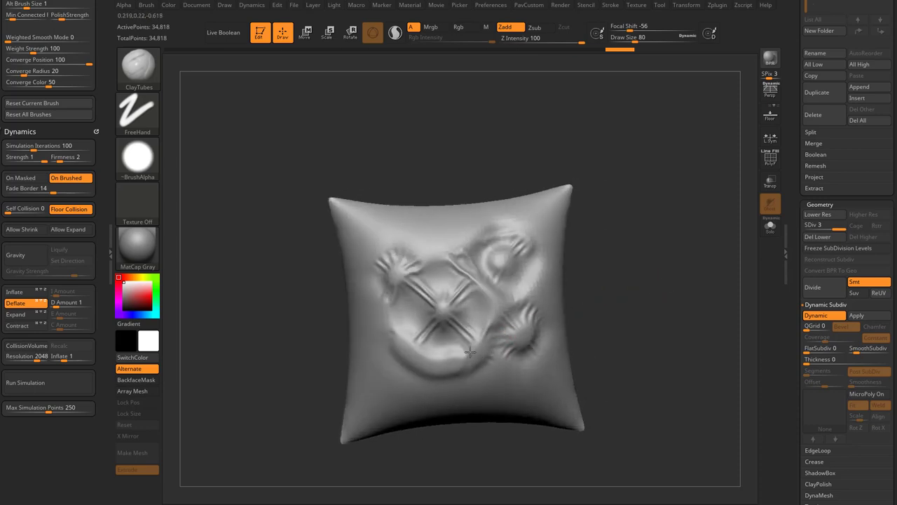
{"action": "mouse_move", "coordinate": [470, 352]}
{"action": "left_mouse_down"}
{"action": "mouse_move", "coordinate": [410, 354]}
{"action": "mouse_move", "coordinate": [378, 396]}
{"action": "mouse_move", "coordinate": [414, 389]}
{"action": "left_mouse_up"}
- Undo all the ClayTubes strokes to bring back the smooth pillow
{"action": "key", "text": "ctrl+z"}
{"action": "key", "text": "ctrl+z"}
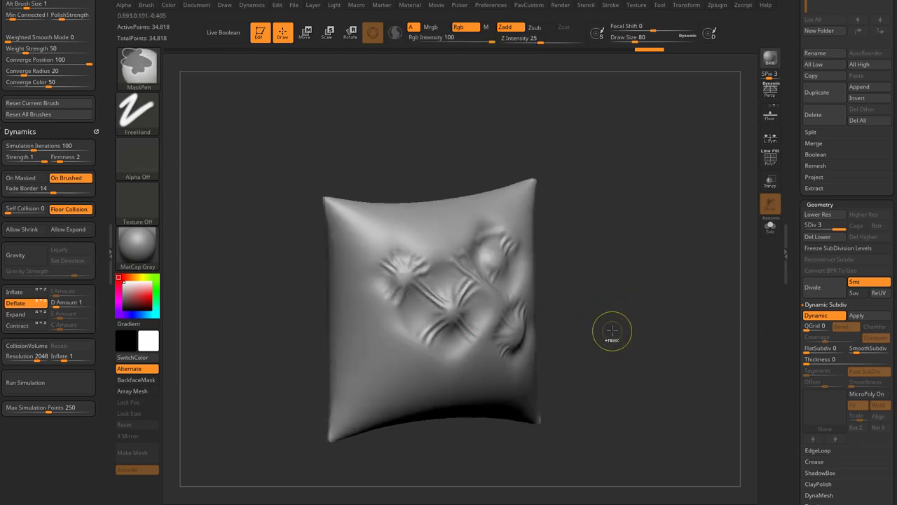
{"action": "key", "text": "ctrl+z"}
{"action": "key", "text": "ctrl+z"}
{"action": "key", "text": "ctrl+z"}
{"action": "key", "text": "ctrl+z"}
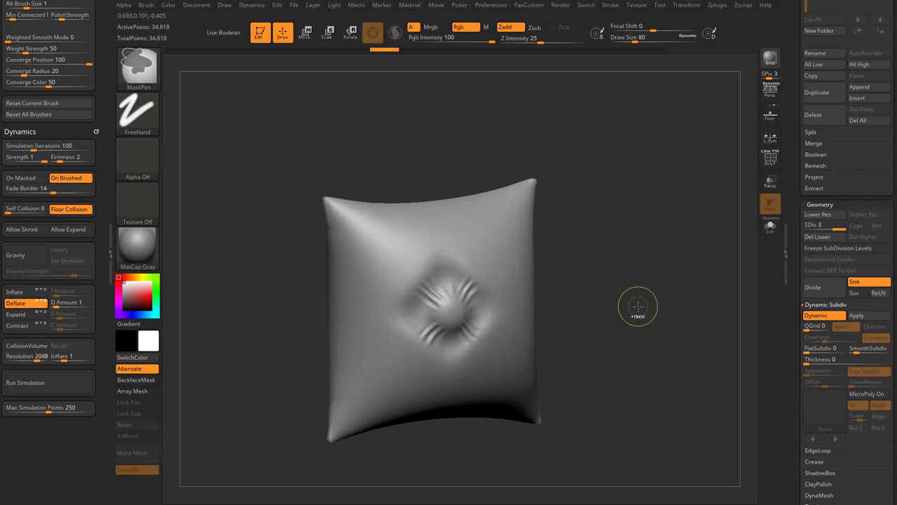
{"action": "key", "text": "ctrl+z"}
{"action": "key", "text": "ctrl+z"}
{"action": "key", "text": "ctrl+z"}
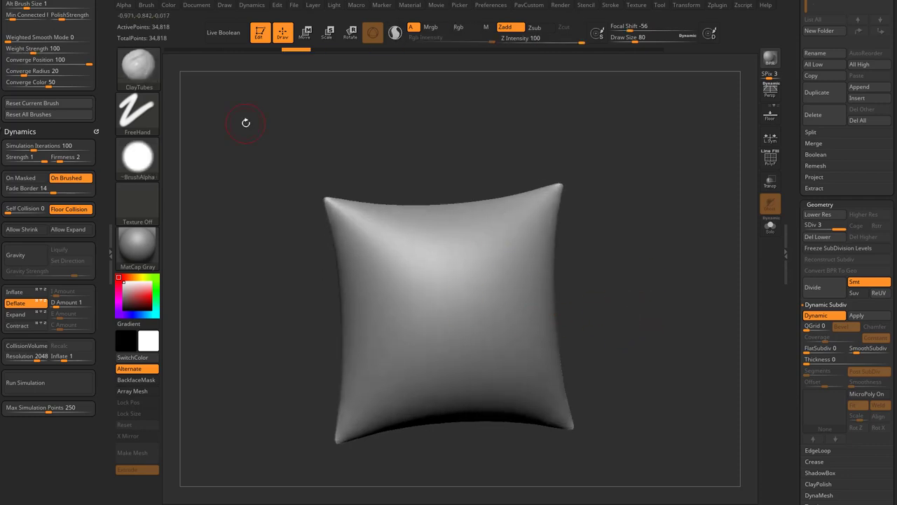
- Leave Edit mode, accepting Always Switch to 2.5D mode, and clear the canvas
{"action": "left_click_drag", "start_coordinate": [794, 140], "coordinate": [795, 316]}
{"action": "left_click", "coordinate": [269, 40]}
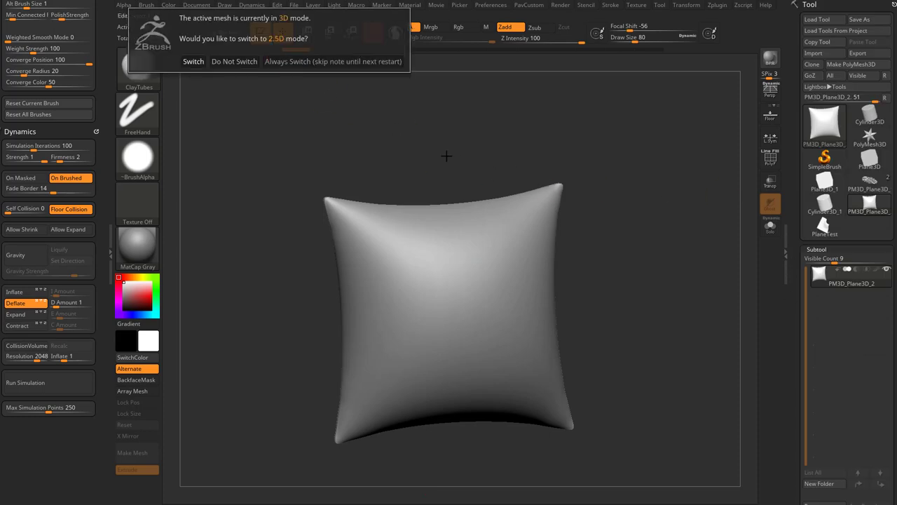
{"action": "left_click", "coordinate": [288, 62]}
{"action": "key", "text": "ctrl+n"}
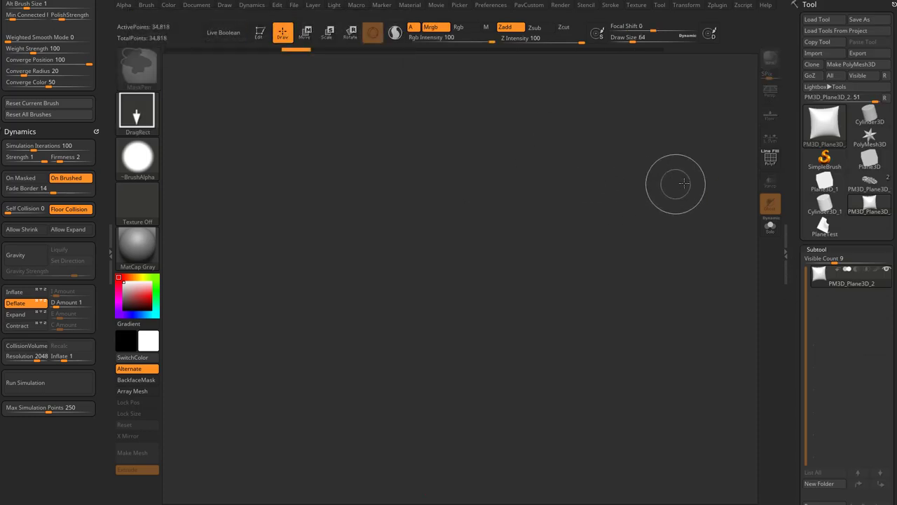
- Draw a Sphere3D on the canvas, put it in Edit mode and convert it to a PolyMesh3D
{"action": "left_click", "coordinate": [842, 131]}
{"action": "left_click", "coordinate": [411, 167]}
{"action": "left_click_drag", "start_coordinate": [400, 291], "coordinate": [425, 346]}
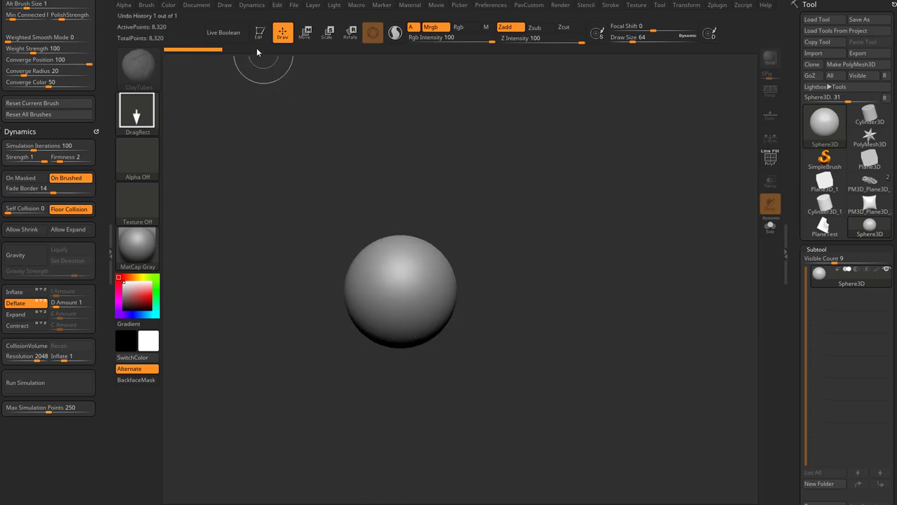
{"action": "left_click", "coordinate": [260, 33]}
{"action": "left_click", "coordinate": [848, 64]}
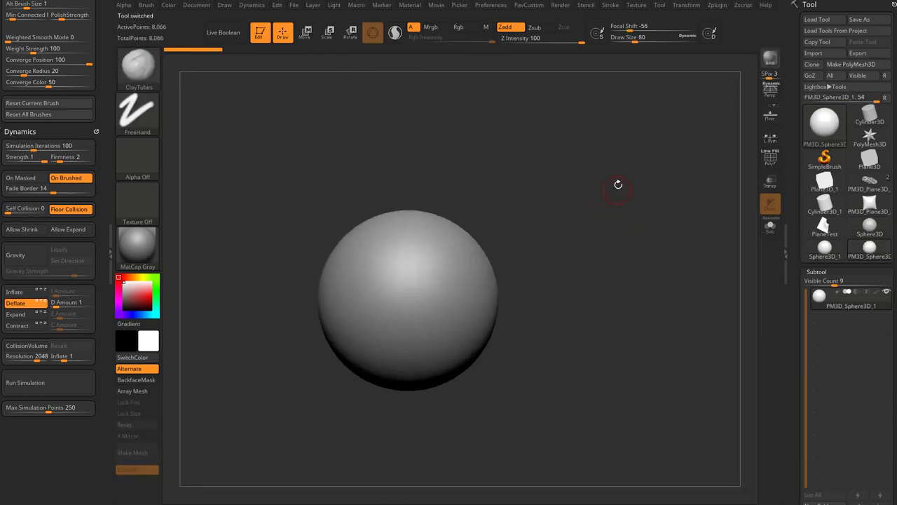
- Activate radial symmetry around the Y axis only, and test it with a ClayTubes stroke on the sphere, undoing the stroke
{"action": "left_click", "coordinate": [686, 4]}
{"action": "left_click", "coordinate": [701, 272]}
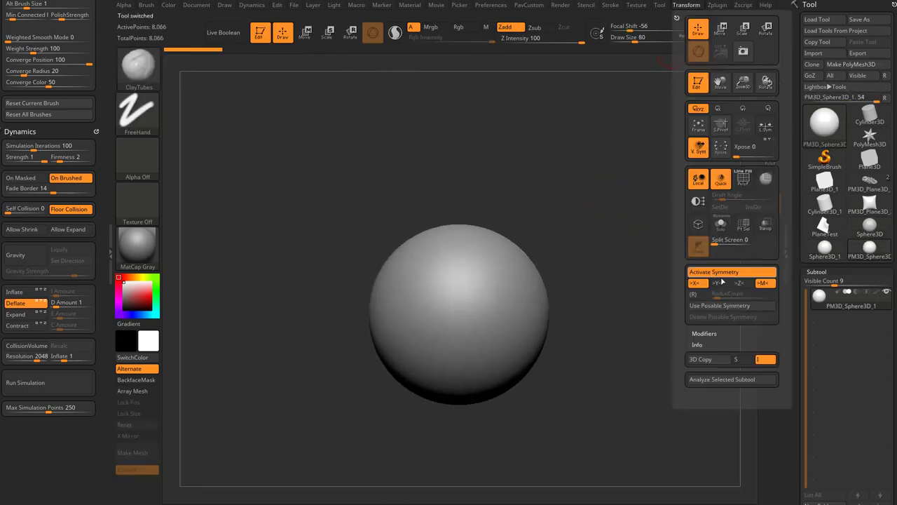
{"action": "left_click", "coordinate": [709, 284]}
{"action": "left_click", "coordinate": [701, 284]}
{"action": "left_click", "coordinate": [695, 294]}
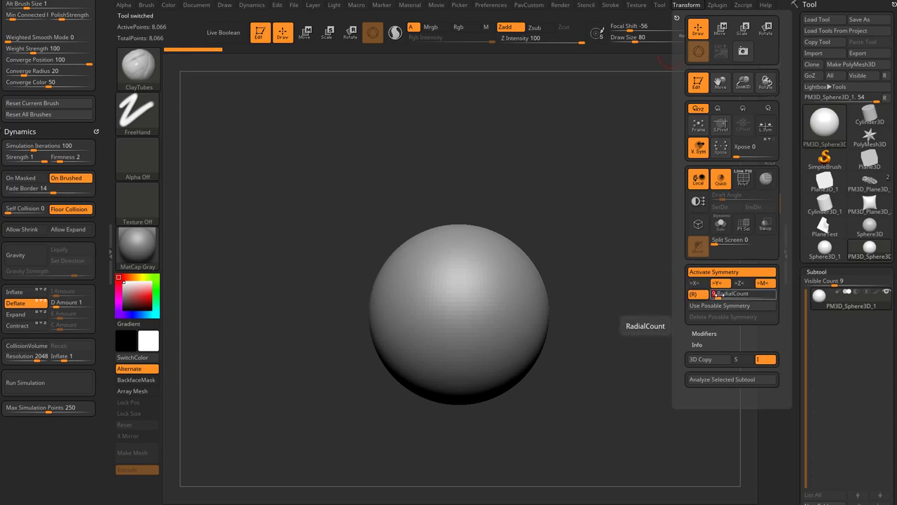
{"action": "mouse_move", "coordinate": [494, 326]}
{"action": "left_mouse_down"}
{"action": "mouse_move", "coordinate": [491, 336]}
{"action": "mouse_move", "coordinate": [526, 312]}
{"action": "left_mouse_up"}
{"action": "key", "text": "ctrl+z"}
- Choose the ClothHook brush, subdivide the sphere and try strokes around its middle, undoing each one
{"action": "key", "text": "b"}
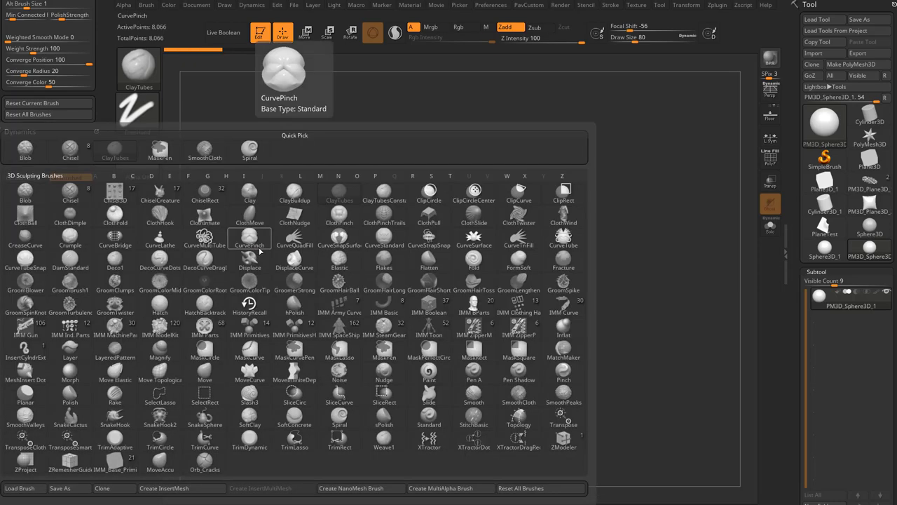
{"action": "key", "text": "c"}
{"action": "key", "text": "k"}
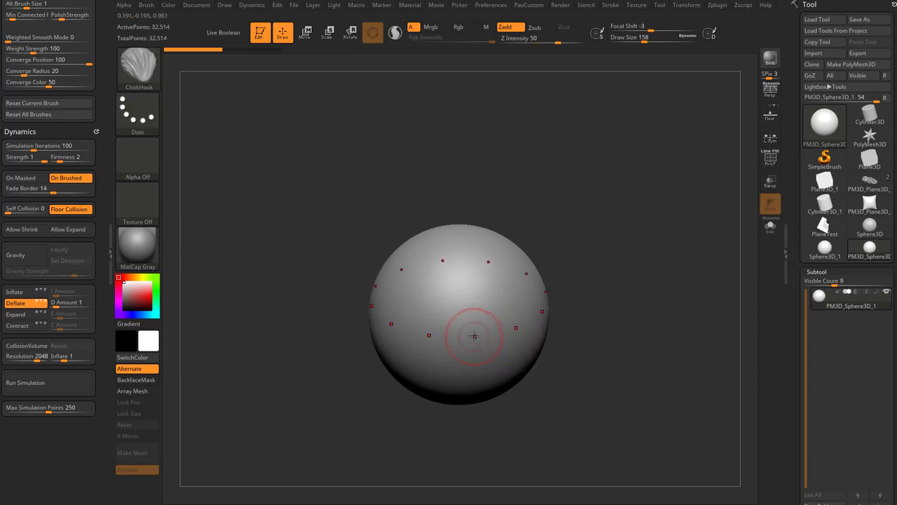
{"action": "mouse_move", "coordinate": [475, 337]}
{"action": "left_mouse_down"}
{"action": "mouse_move", "coordinate": [469, 368]}
{"action": "mouse_move", "coordinate": [481, 316]}
{"action": "mouse_move", "coordinate": [501, 359]}
{"action": "left_mouse_up"}
{"action": "key", "text": "ctrl+z"}
{"action": "left_click_drag", "start_coordinate": [581, 356], "coordinate": [585, 328], "text": "alt"}
{"action": "key", "text": "ctrl+z"}
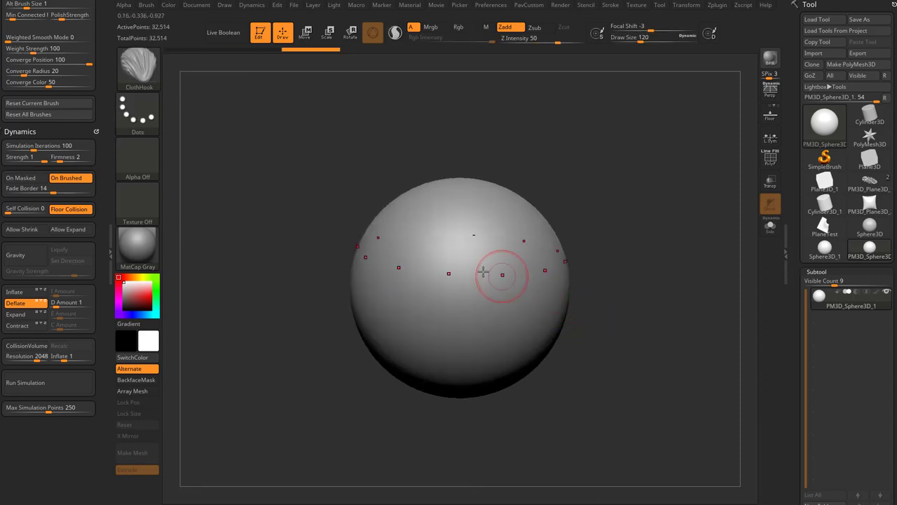
- Turn off Deflate and pull ClothHook folds around the sphere's middle at draw size 120, subdividing the mesh once more
{"action": "left_click", "coordinate": [21, 304]}
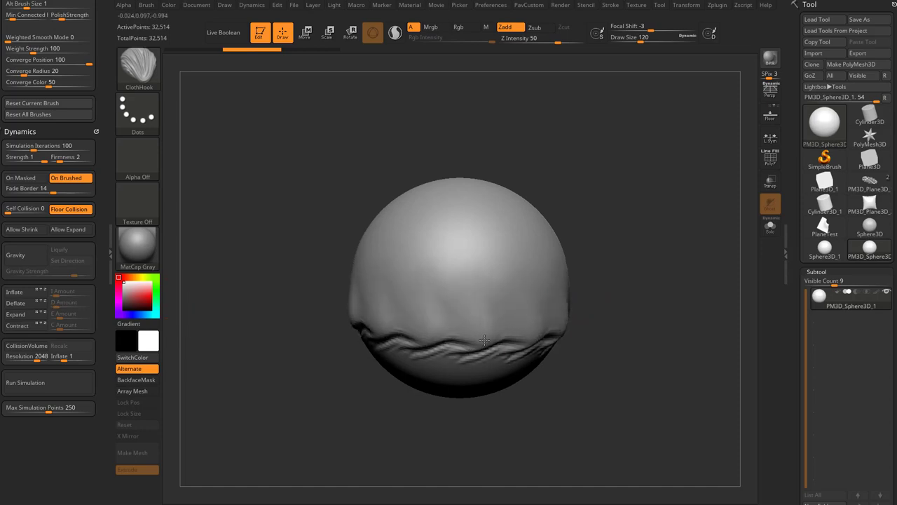
{"action": "mouse_move", "coordinate": [486, 342]}
{"action": "left_mouse_down"}
{"action": "mouse_move", "coordinate": [475, 322]}
{"action": "mouse_move", "coordinate": [482, 318]}
{"action": "mouse_move", "coordinate": [503, 339]}
{"action": "mouse_move", "coordinate": [476, 300]}
{"action": "mouse_move", "coordinate": [486, 311]}
{"action": "mouse_move", "coordinate": [491, 303]}
{"action": "left_mouse_up"}
{"action": "key", "text": "ctrl+d"}
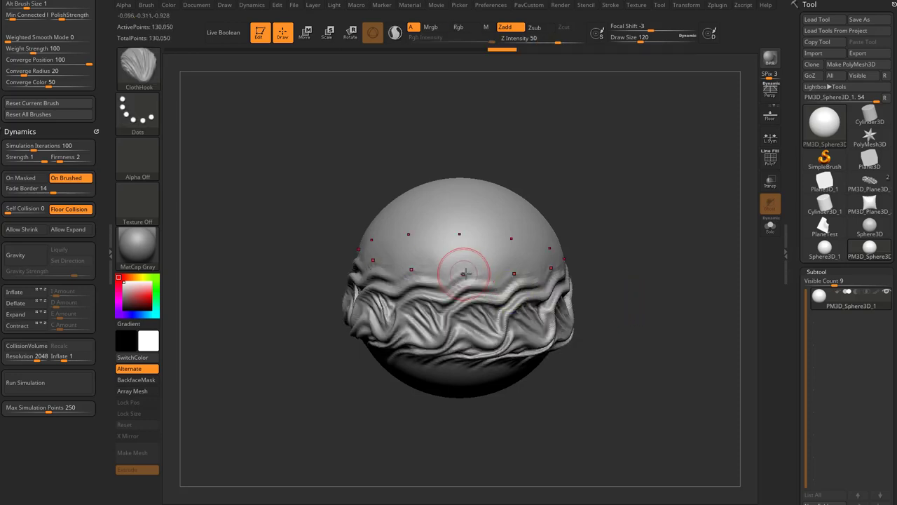
{"action": "left_click_drag", "start_coordinate": [458, 271], "coordinate": [461, 272]}
{"action": "mouse_move", "coordinate": [621, 290]}
{"action": "left_mouse_down"}
{"action": "mouse_move", "coordinate": [645, 290]}
{"action": "mouse_move", "coordinate": [542, 263]}
{"action": "mouse_move", "coordinate": [620, 280]}
{"action": "left_mouse_up"}
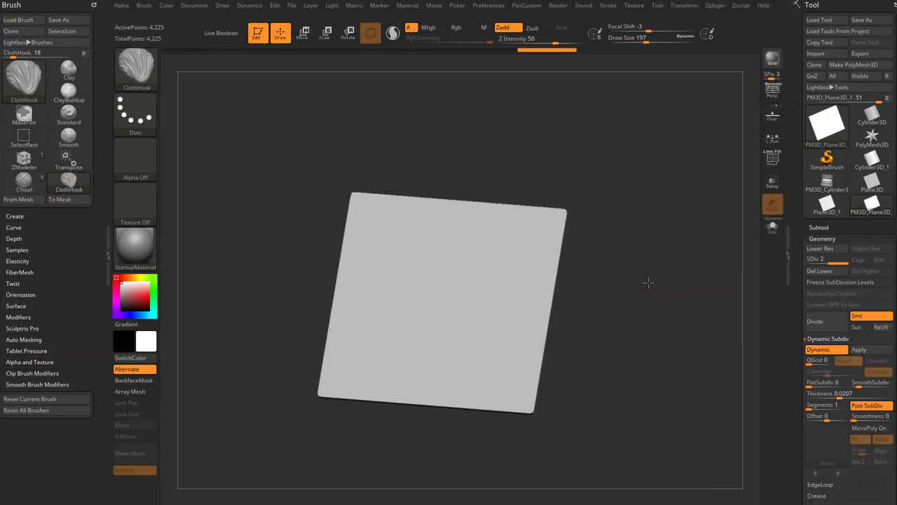
- Expand the ClothHook brush's Elasticity settings, try a cloth stroke on the plane and undo it, and set the draw size to 268
{"action": "key", "text": "s"}
{"action": "mouse_move", "coordinate": [648, 283]}
{"action": "left_mouse_down"}
{"action": "mouse_move", "coordinate": [647, 292]}
{"action": "mouse_move", "coordinate": [645, 281]}
{"action": "left_mouse_up"}
{"action": "key", "text": "shift"}
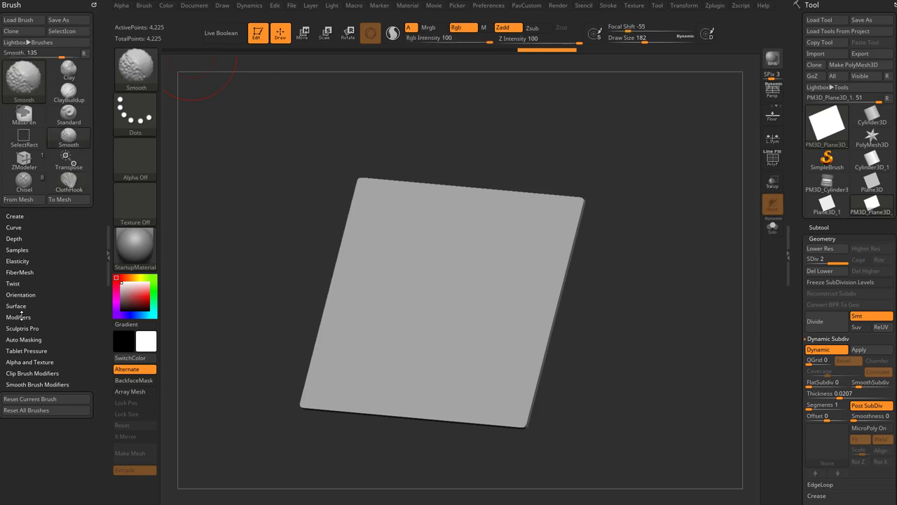
{"action": "left_click", "coordinate": [17, 260]}
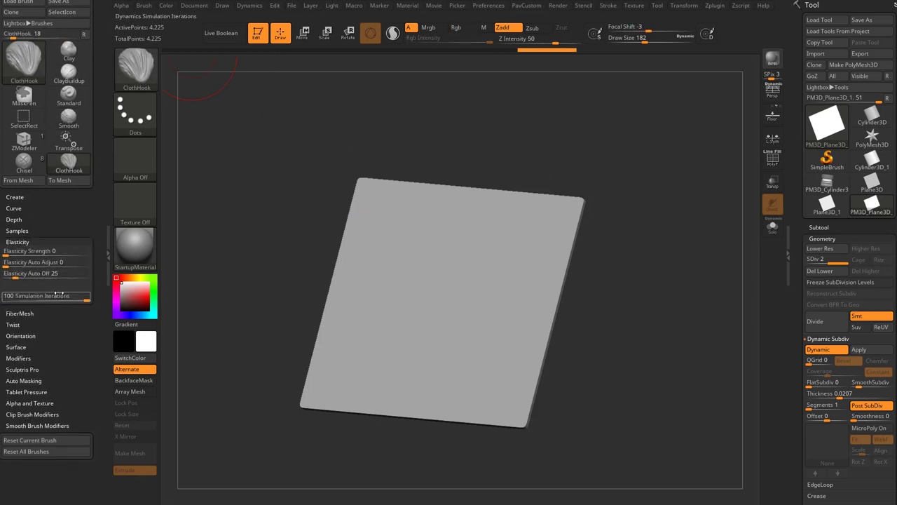
{"action": "key", "text": "s"}
{"action": "mouse_move", "coordinate": [546, 295]}
{"action": "left_mouse_down"}
{"action": "mouse_move", "coordinate": [556, 296]}
{"action": "mouse_move", "coordinate": [500, 274]}
{"action": "mouse_move", "coordinate": [504, 298]}
{"action": "mouse_move", "coordinate": [514, 272]}
{"action": "mouse_move", "coordinate": [458, 314]}
{"action": "left_mouse_up"}
{"action": "key", "text": "ctrl+z"}
{"action": "key", "text": "s"}
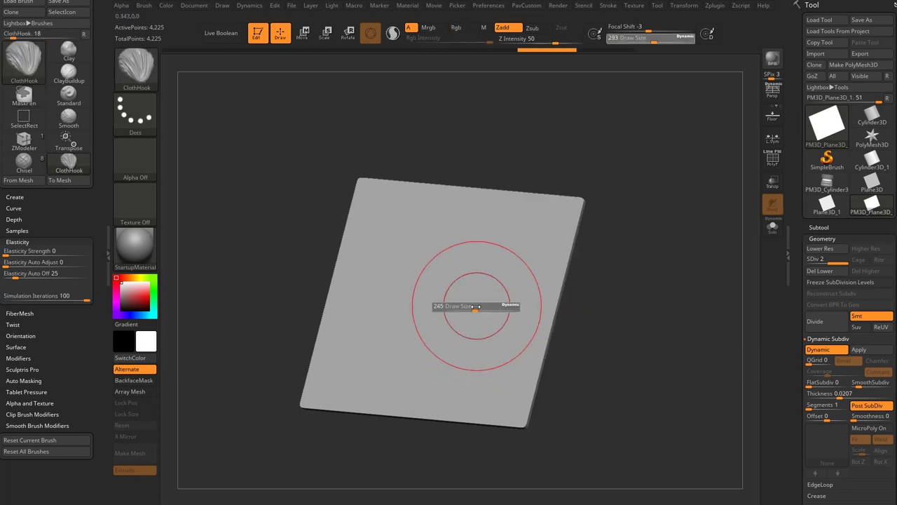
{"action": "left_click", "coordinate": [476, 306]}
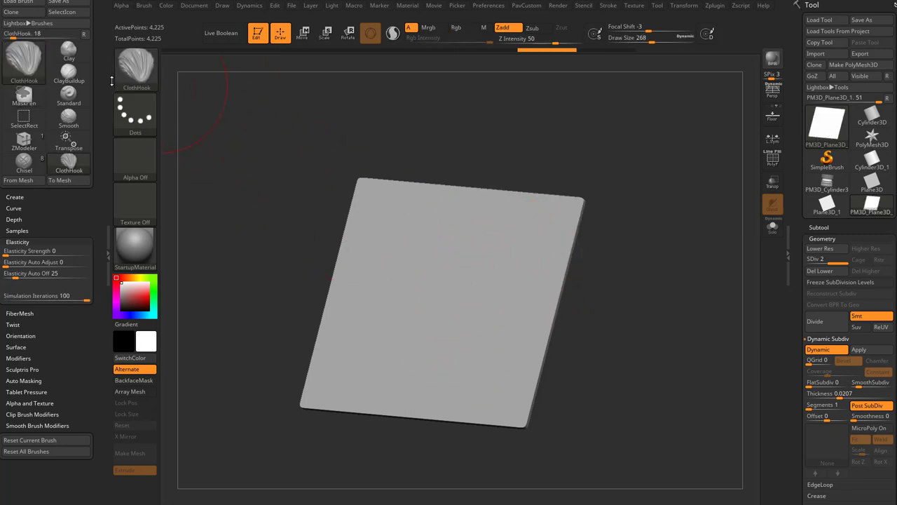
- Dock the Dynamics palette beside the brush settings and compare its Simulation Iterations setting with the brush's own under Elasticity
{"action": "left_click_drag", "start_coordinate": [87, 222], "coordinate": [105, 254]}
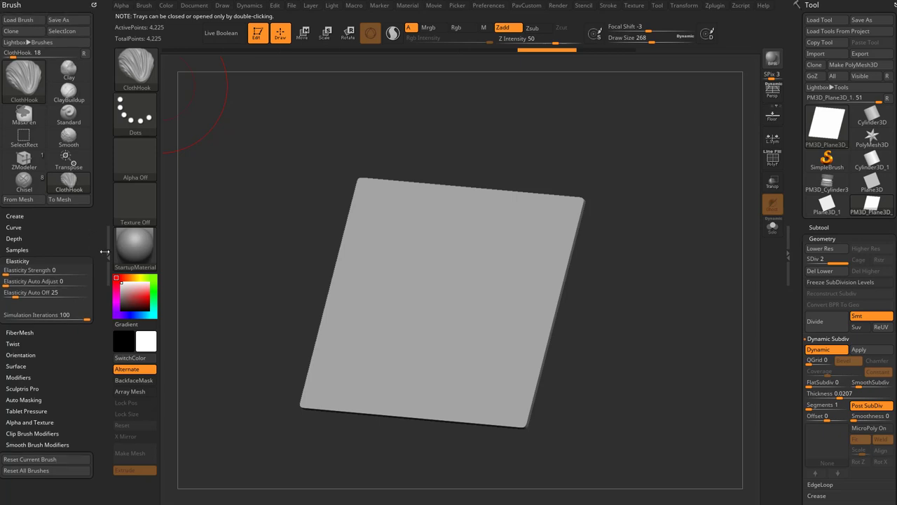
{"action": "left_click", "coordinate": [248, 8]}
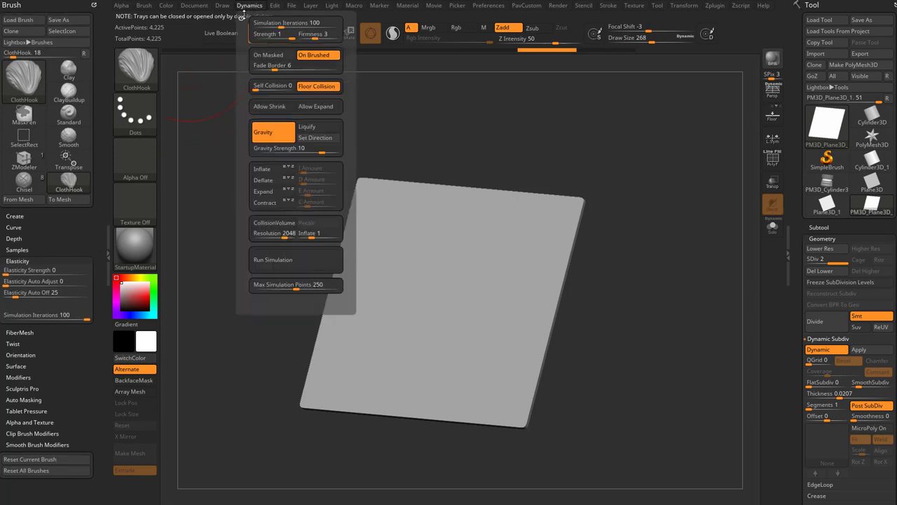
{"action": "left_click", "coordinate": [244, 7]}
{"action": "mouse_move", "coordinate": [242, 18]}
{"action": "left_mouse_down"}
{"action": "mouse_move", "coordinate": [118, 28]}
{"action": "mouse_move", "coordinate": [65, 46]}
{"action": "left_mouse_up"}
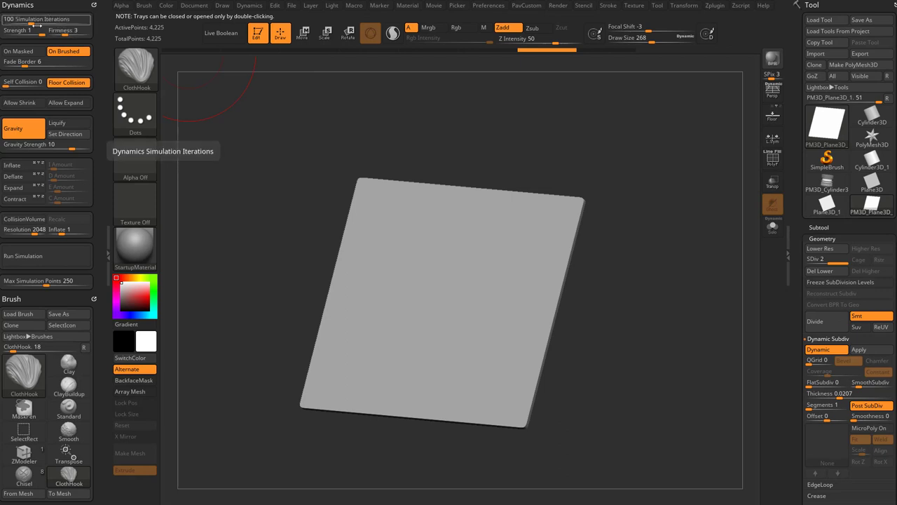
{"action": "left_click_drag", "start_coordinate": [99, 178], "coordinate": [120, 128]}
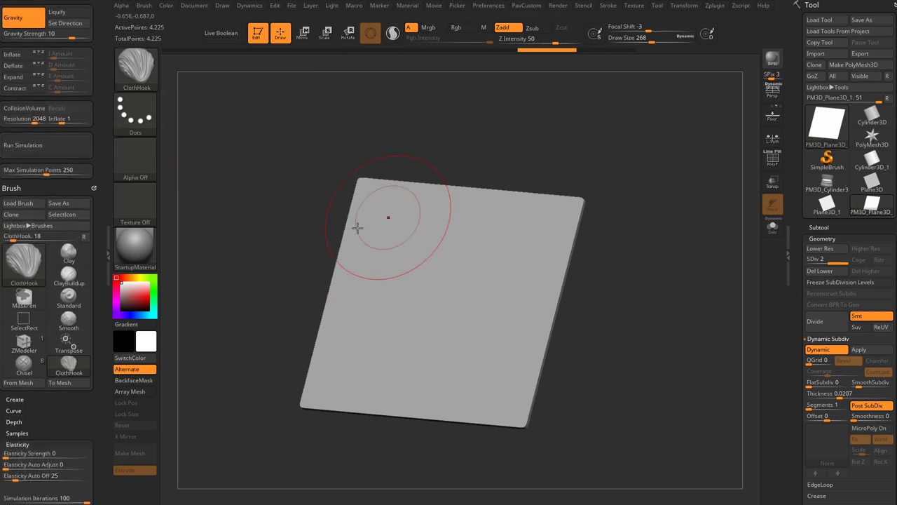
{"action": "scroll", "coordinate": [44, 282], "scroll_direction": "down", "scroll_amount": 5}
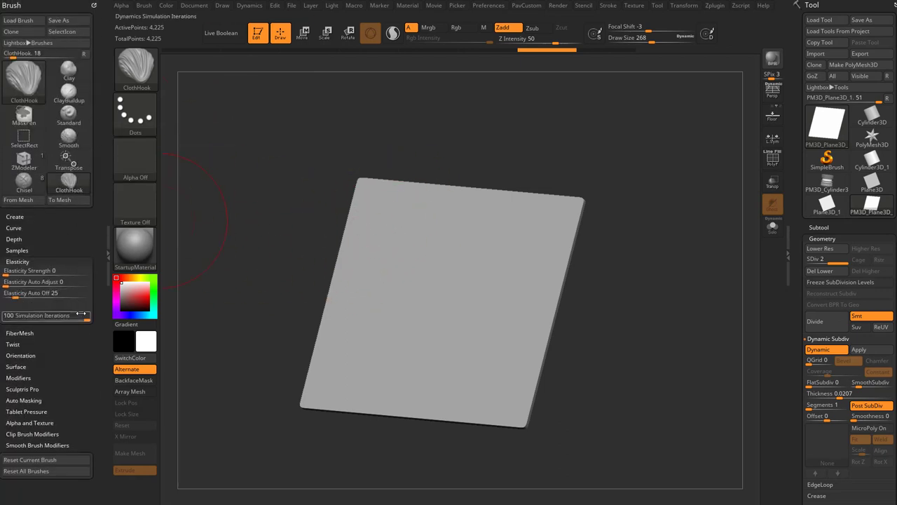
- Set the brush's Simulation Iterations to 24, try a fold on the plane and undo it, and reduce the draw size to 212
{"action": "left_click_drag", "start_coordinate": [81, 315], "coordinate": [33, 316]}
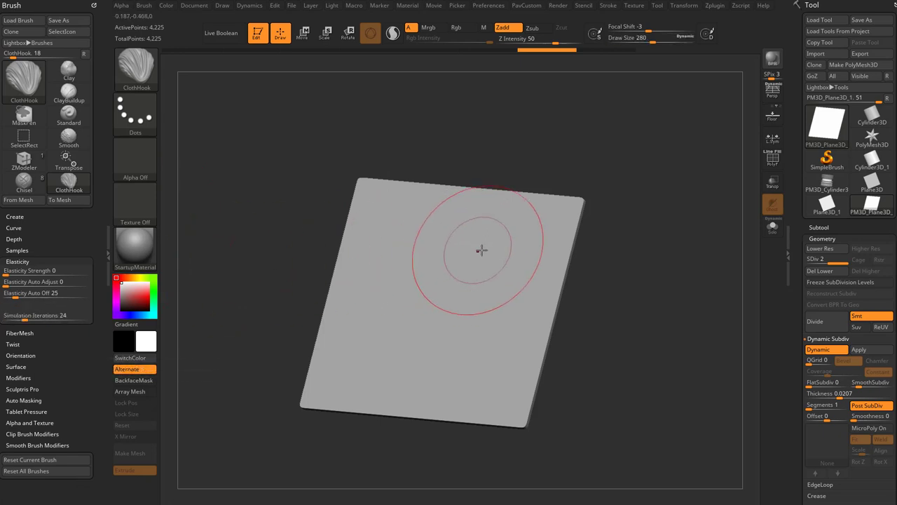
{"action": "mouse_move", "coordinate": [537, 250]}
{"action": "left_mouse_down"}
{"action": "mouse_move", "coordinate": [565, 248]}
{"action": "mouse_move", "coordinate": [514, 237]}
{"action": "mouse_move", "coordinate": [500, 253]}
{"action": "left_mouse_up"}
{"action": "key", "text": "ctrl+z"}
{"action": "key", "text": "s"}
{"action": "key", "text": "bracketleft"}
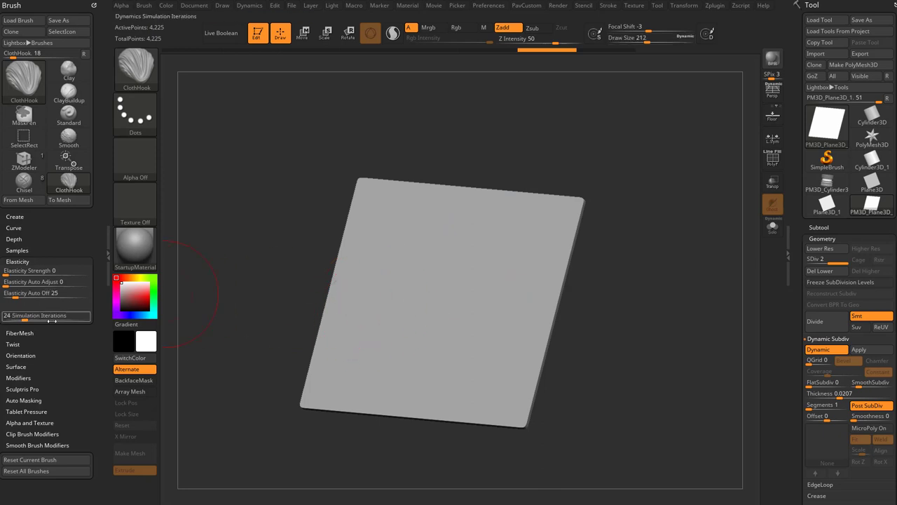
- Pull a fold at the plane's left edge with 13 Simulation Iterations and another at its right edge with 100
{"action": "left_click", "coordinate": [15, 316]}
{"action": "mouse_move", "coordinate": [352, 295]}
{"action": "left_mouse_down"}
{"action": "mouse_move", "coordinate": [325, 298]}
{"action": "mouse_move", "coordinate": [381, 297]}
{"action": "mouse_move", "coordinate": [358, 304]}
{"action": "left_mouse_up"}
{"action": "key", "text": "ctrl+z"}
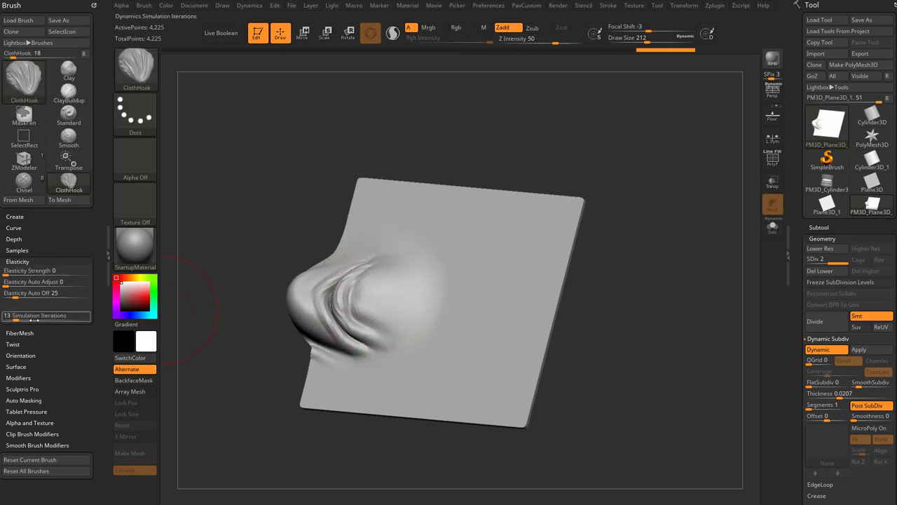
{"action": "left_click_drag", "start_coordinate": [91, 314], "coordinate": [98, 314]}
{"action": "mouse_move", "coordinate": [517, 280]}
{"action": "left_mouse_down"}
{"action": "mouse_move", "coordinate": [506, 276]}
{"action": "mouse_move", "coordinate": [516, 266]}
{"action": "left_mouse_up"}
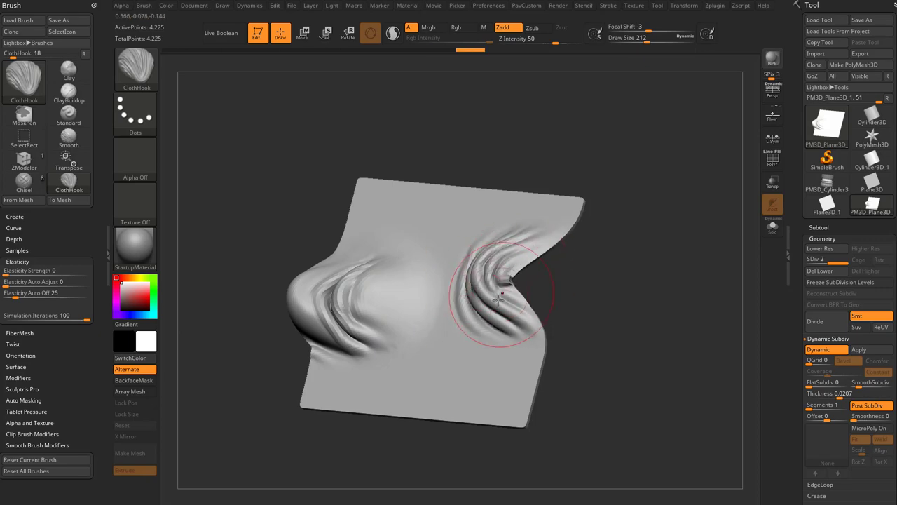